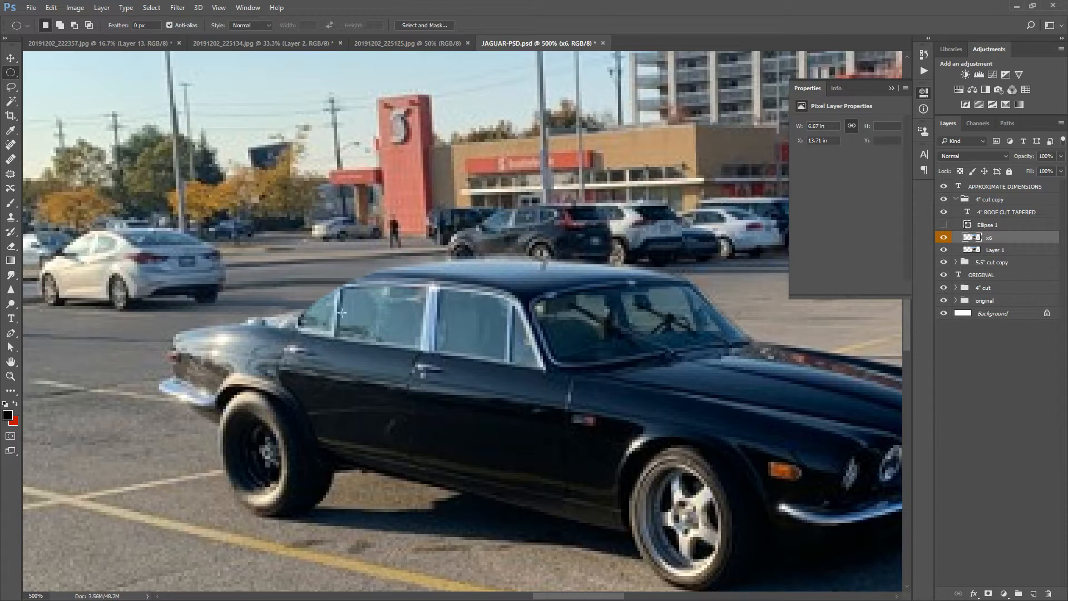
# - Open the Liquify filter on the car photo and enlarge the warp brush
pyautogui.hotkey('ctrl', 'shift', 'x')
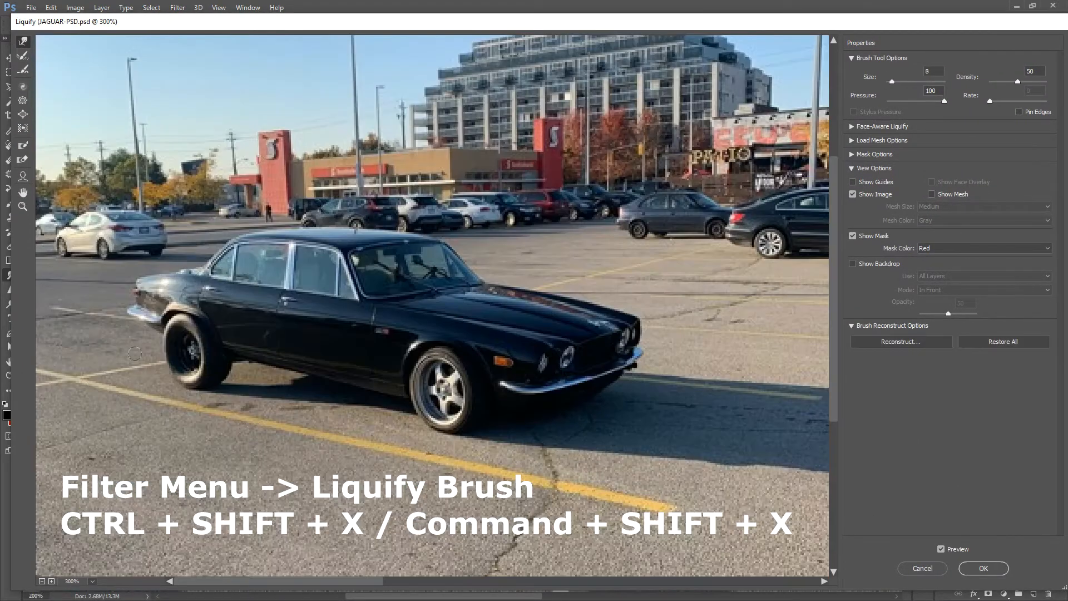
pyautogui.press(']')
pyautogui.press(']')
pyautogui.press(']')
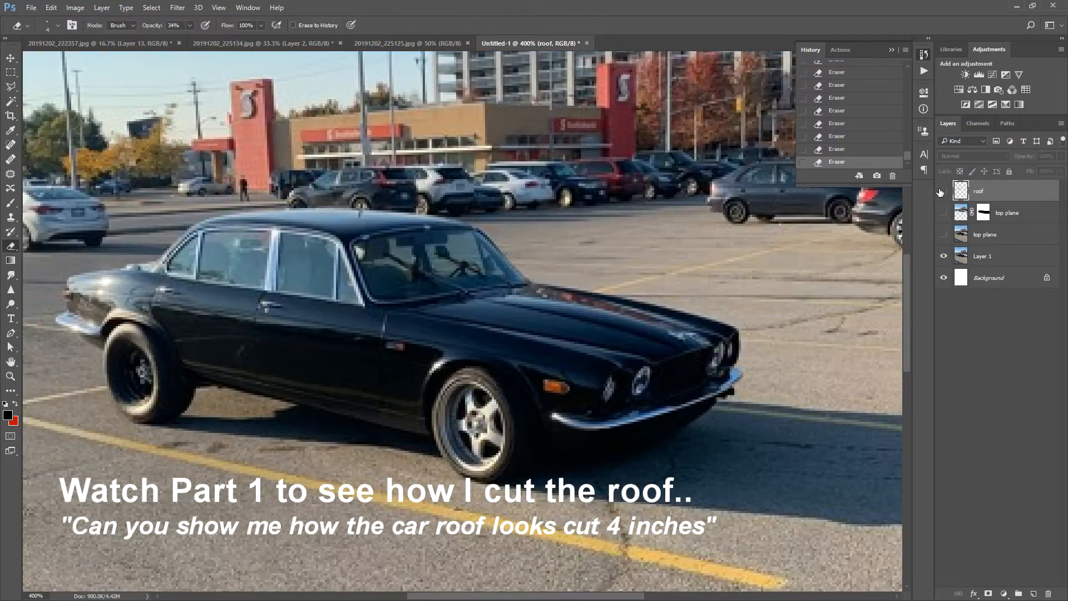
# - Show the roof layer and the masked top plane layer
pyautogui.moveTo(946, 191); pyautogui.dragTo(944, 213)
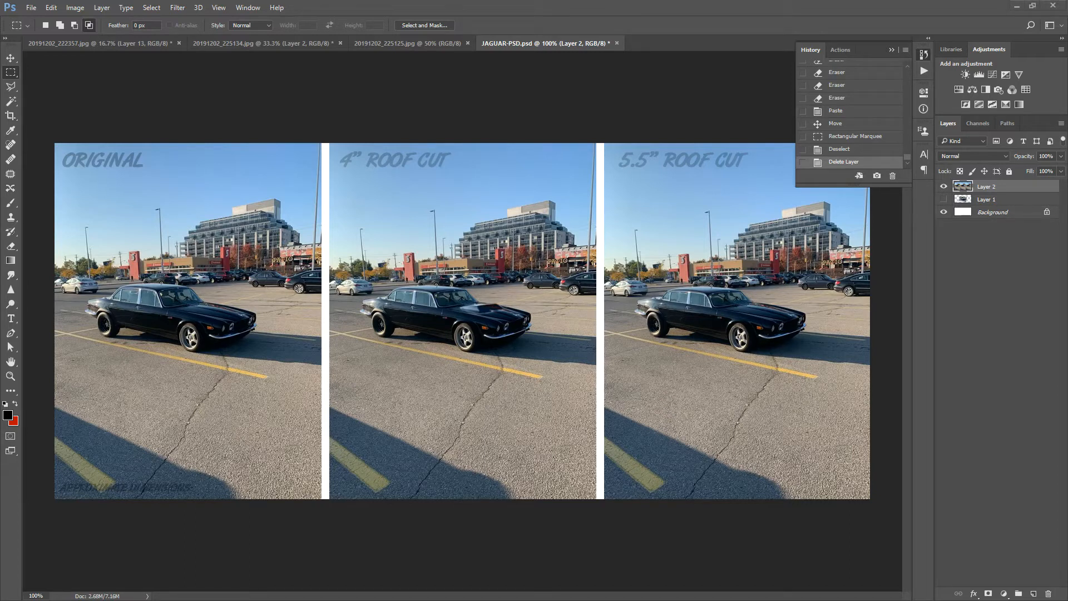
# - Paste the white BMW photo as a new layer over the three car pictures and hide it
pyautogui.hotkey('ctrl', 'v')
pyautogui.press('v')
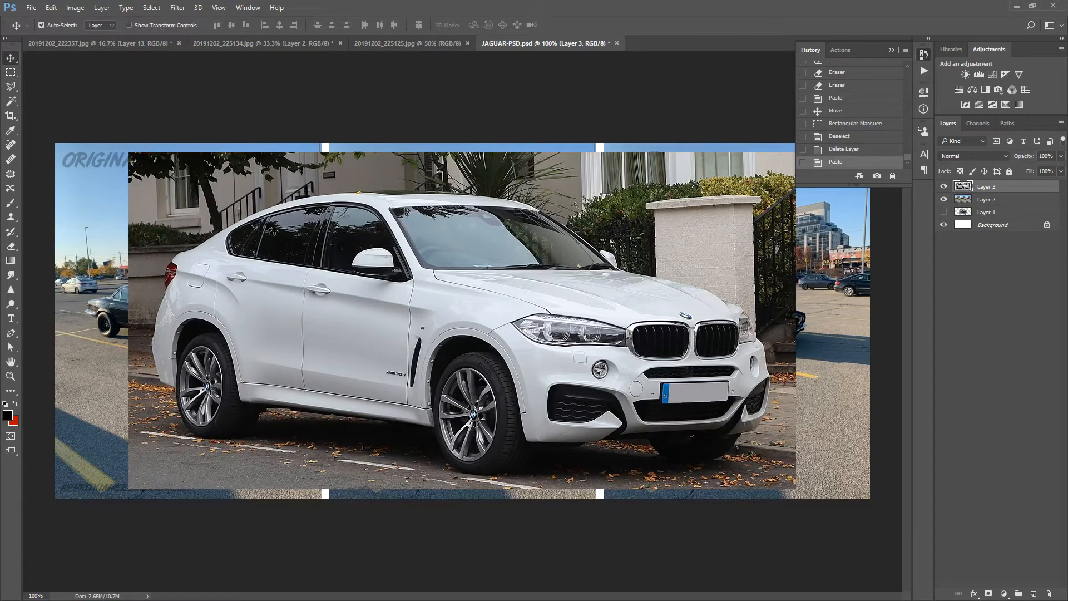
pyautogui.click(944, 186)
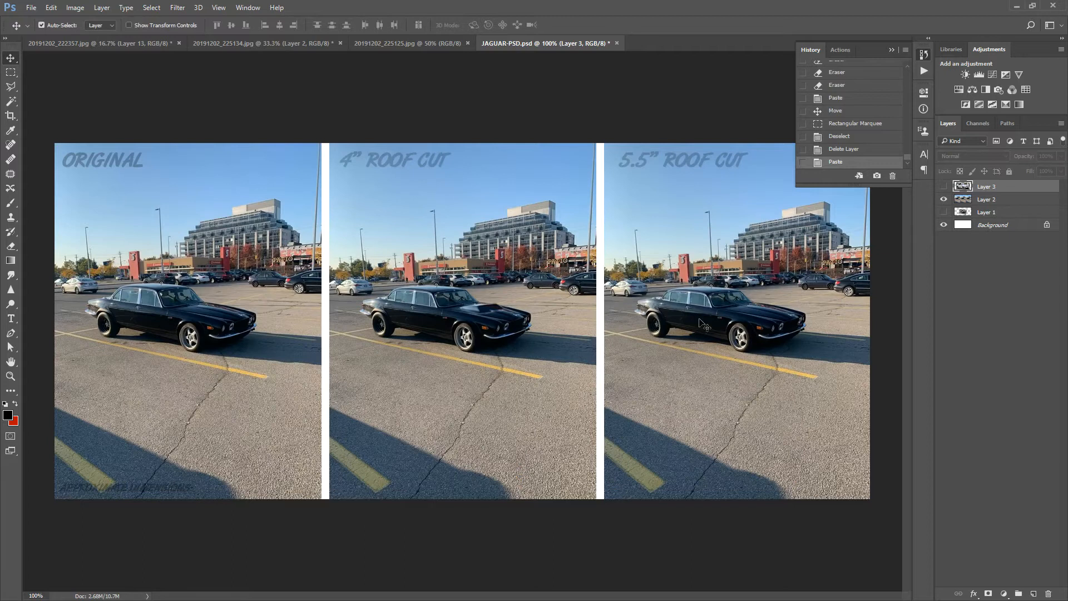
# - Examine the black car up close in the 5.5" and 4" roof cut pictures
pyautogui.press('z')
pyautogui.click(644, 309)
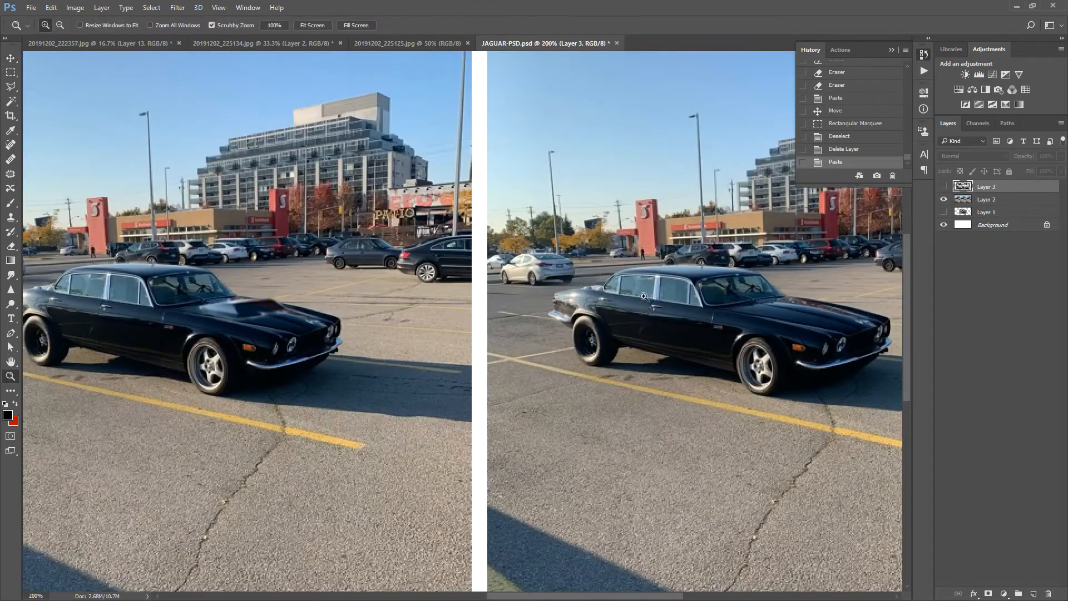
pyautogui.keyDown('alt'); pyautogui.click(313, 330); pyautogui.keyUp('alt')
pyautogui.click(485, 300)
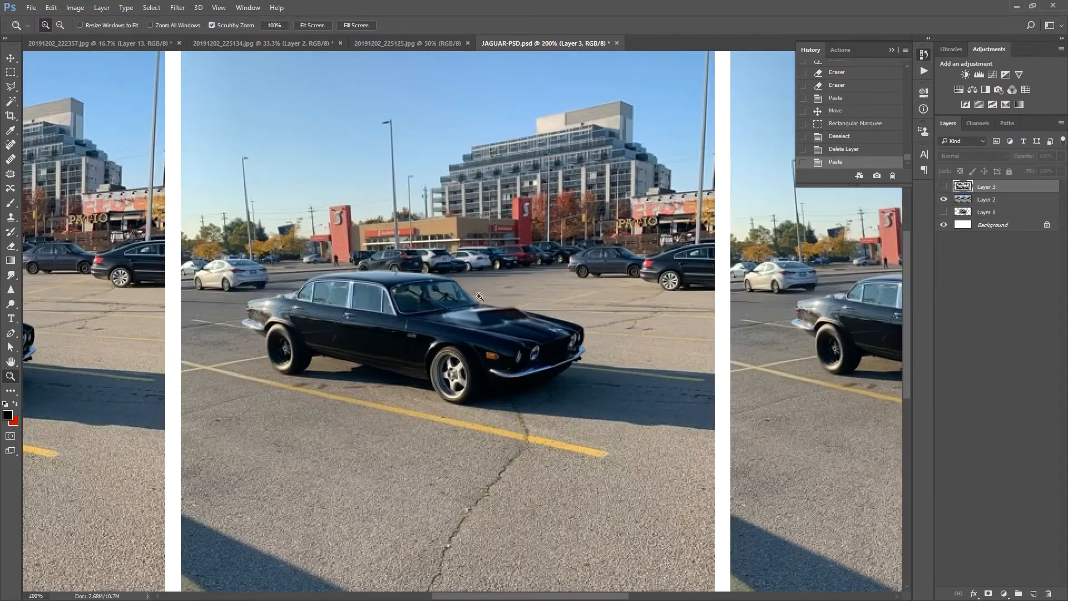
pyautogui.keyDown('alt'); pyautogui.click(485, 320); pyautogui.keyUp('alt')
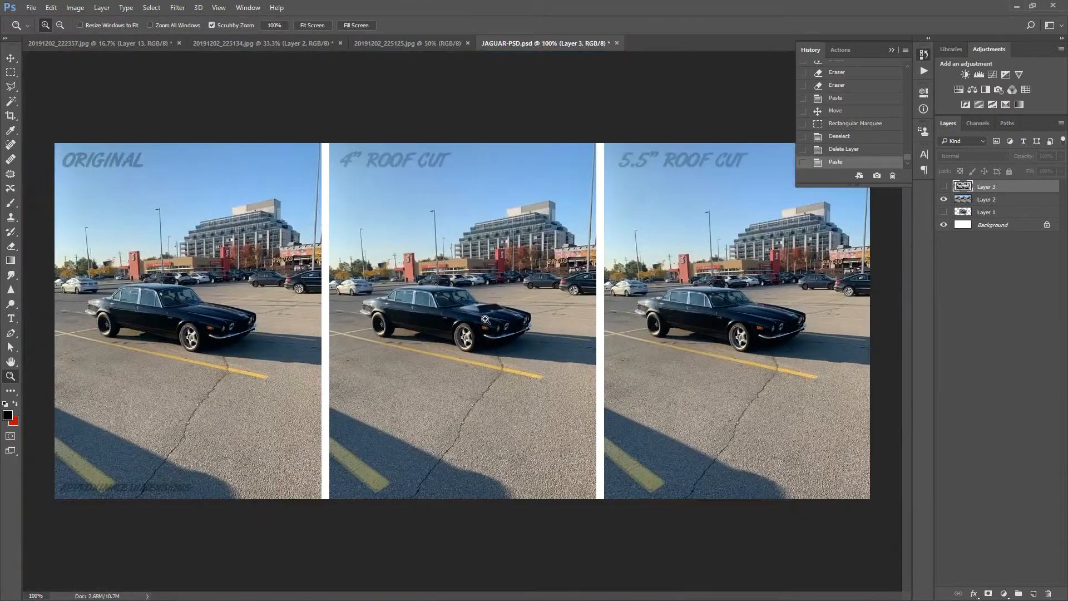
# - Revert the document history to the Free Transform state before the layer merge and hide Layer 2
pyautogui.scroll(1, 847, 122)
pyautogui.click(848, 117)
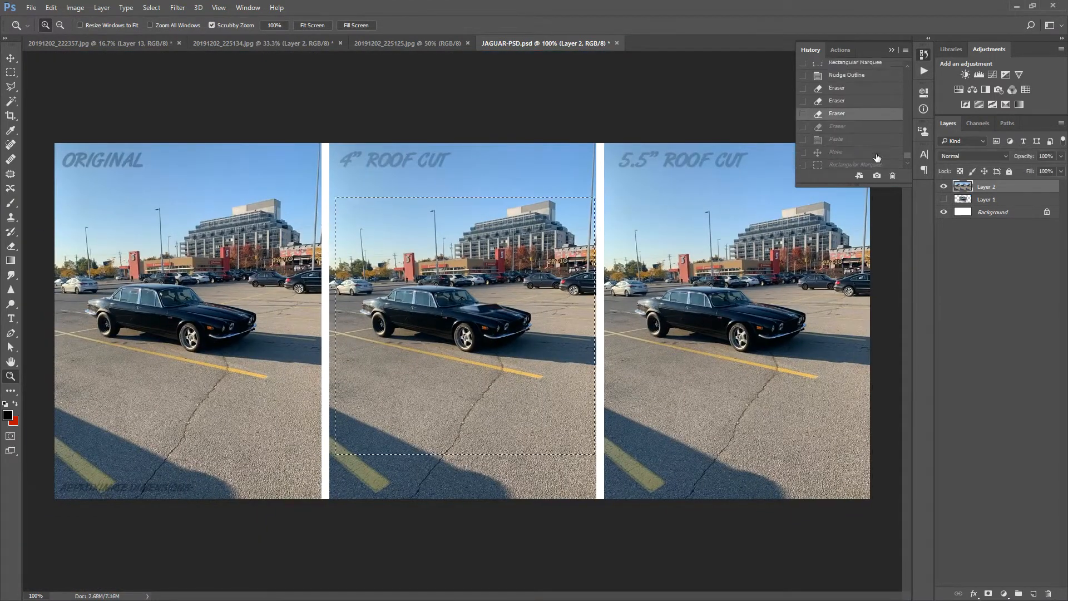
pyautogui.click(857, 78)
pyautogui.scroll(1, 862, 132)
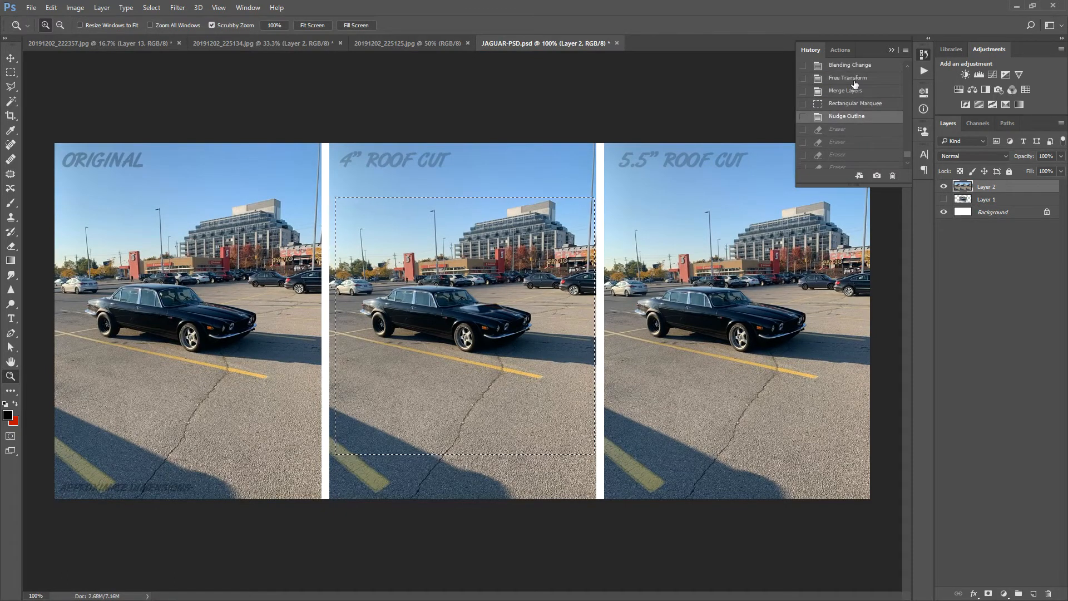
pyautogui.click(857, 79)
pyautogui.scroll(1, 860, 103)
pyautogui.click(861, 69)
pyautogui.scroll(2, 862, 103)
pyautogui.scroll(-2, 856, 131)
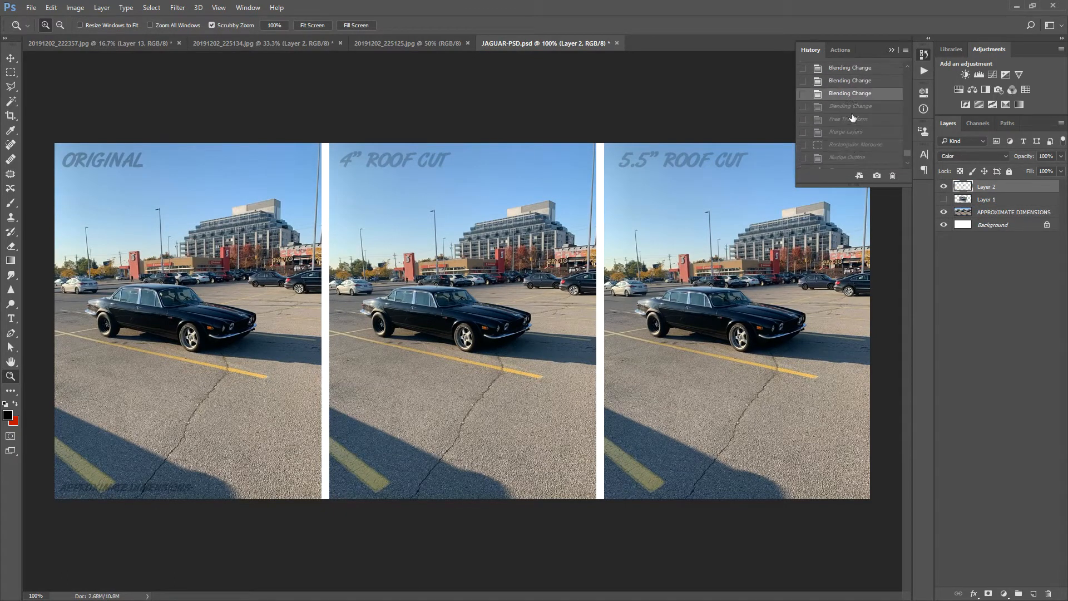
pyautogui.click(851, 131)
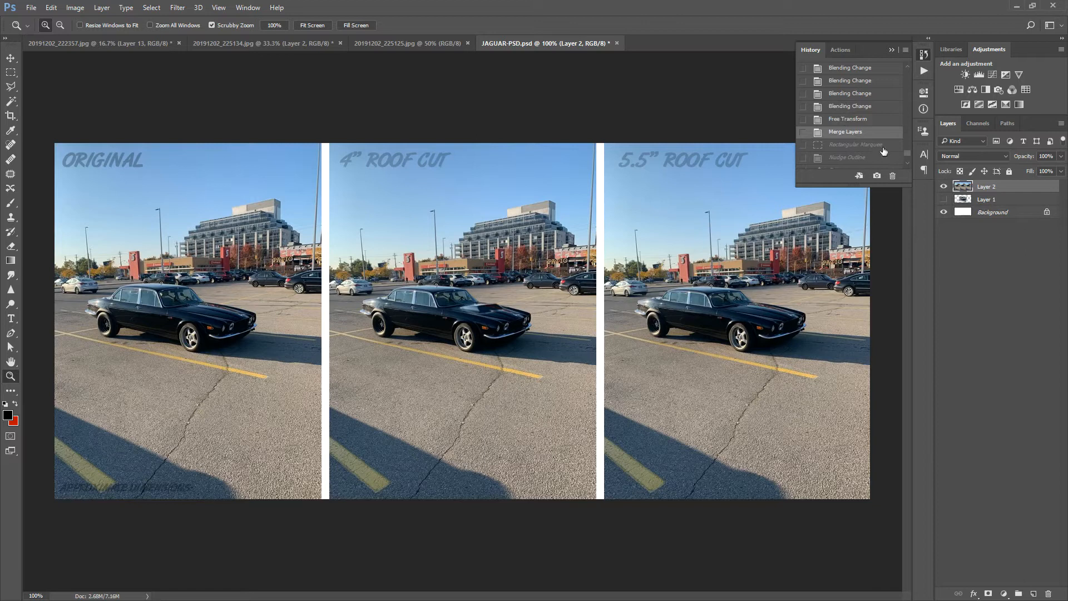
pyautogui.click(871, 119)
pyautogui.click(943, 187)
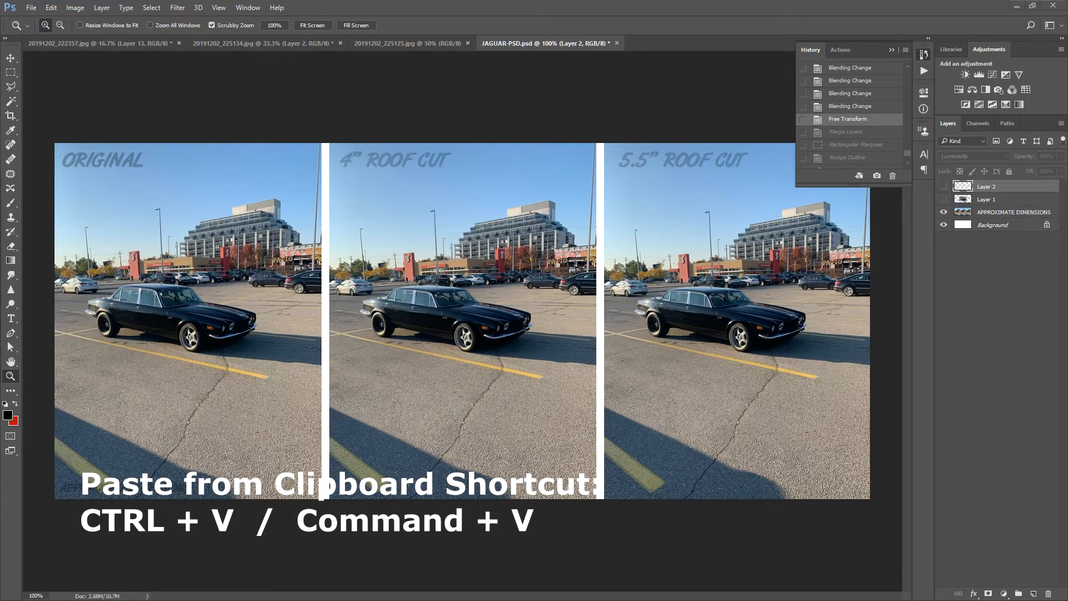
# - Paste the white BMW photo, scale it down to about a third, and place it beside the ORIGINAL car
pyautogui.hotkey('ctrl', 'v')
pyautogui.hotkey('ctrl', 't')
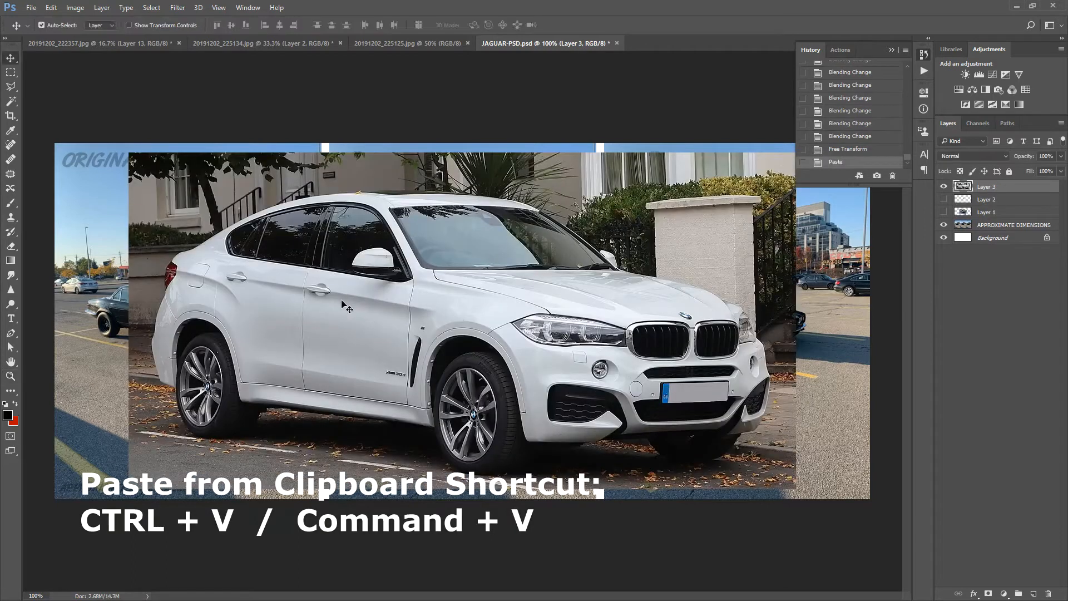
pyautogui.moveTo(129, 152); pyautogui.dragTo(350, 294)
pyautogui.press('Return')
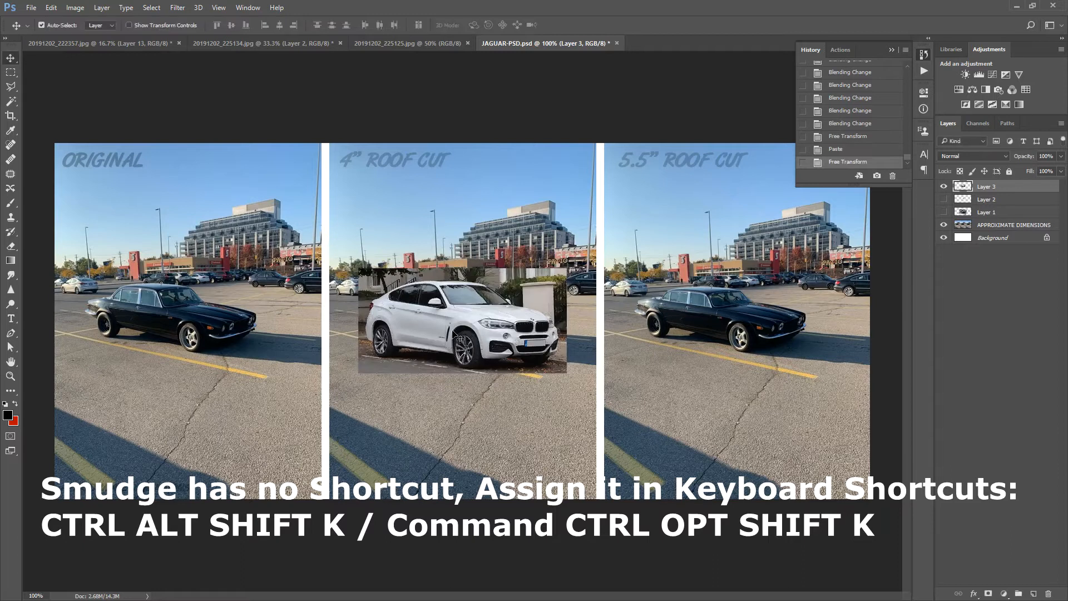
pyautogui.moveTo(466, 325); pyautogui.dragTo(371, 314)
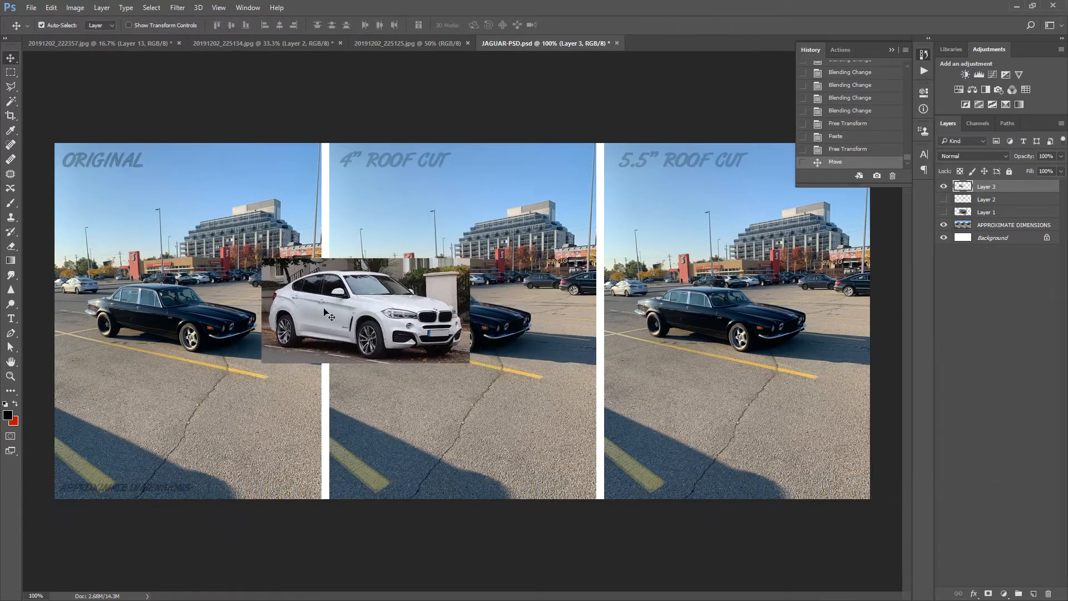
# - Try blurring the ORIGINAL car's rear roof edge with a size 25 brush on the APPROXIMATE DIMENSIONS layer, and undo the blur
pyautogui.press('z')
pyautogui.click(93, 299)
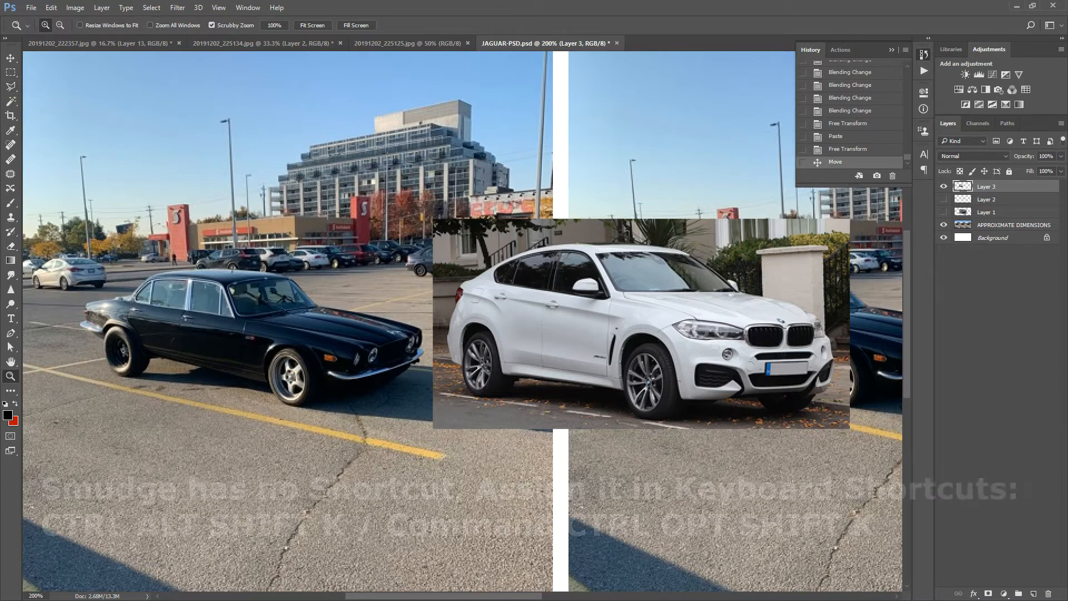
pyautogui.click(9, 275)
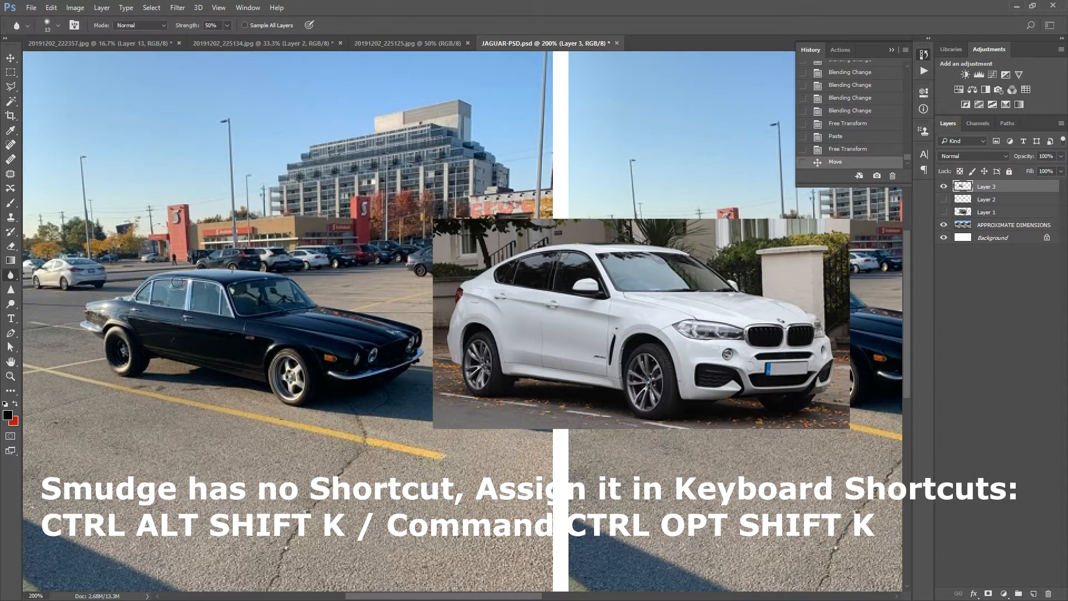
pyautogui.press(']')
pyautogui.press(']')
pyautogui.press(']')
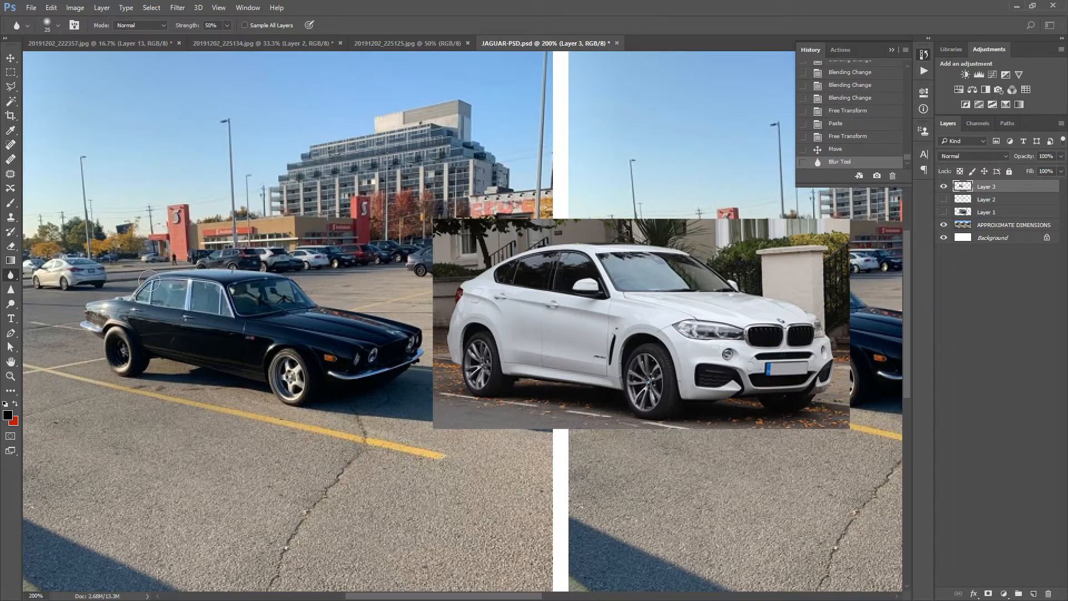
pyautogui.click(984, 228)
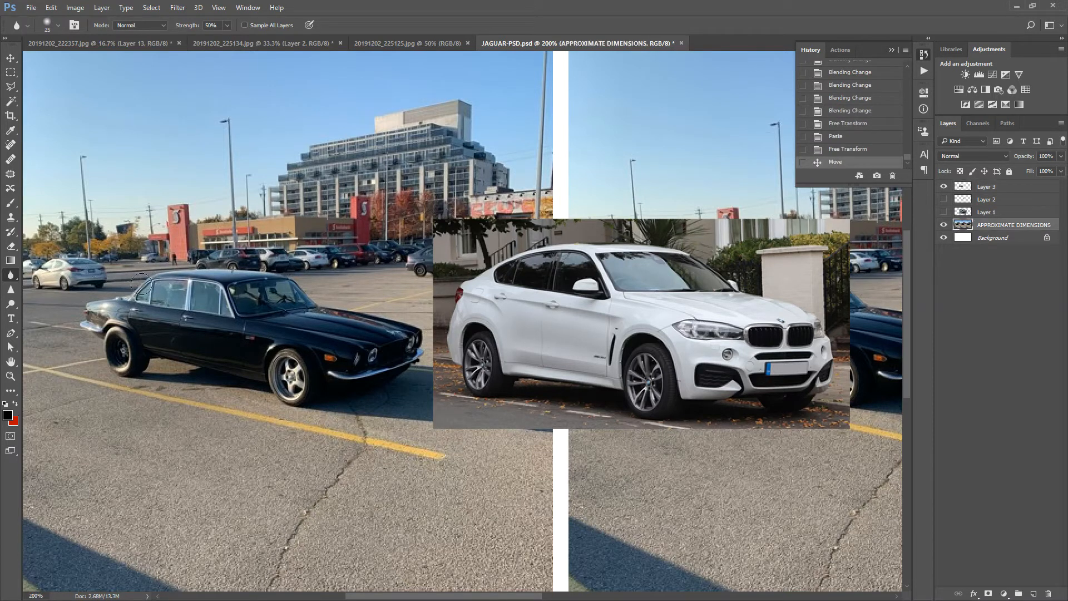
pyautogui.moveTo(150, 285); pyautogui.dragTo(153, 283)
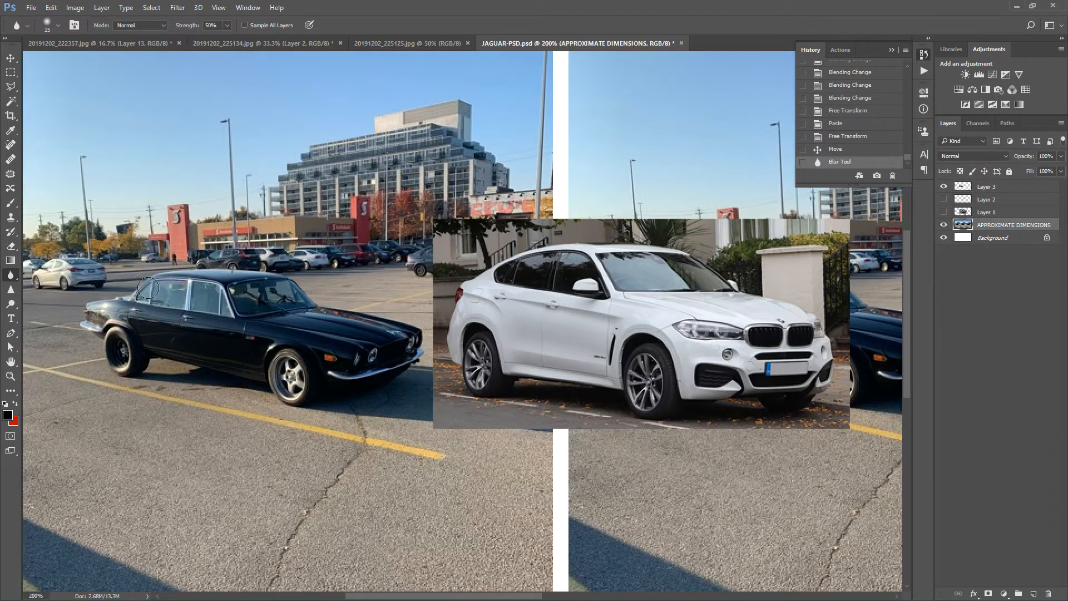
pyautogui.click(865, 148)
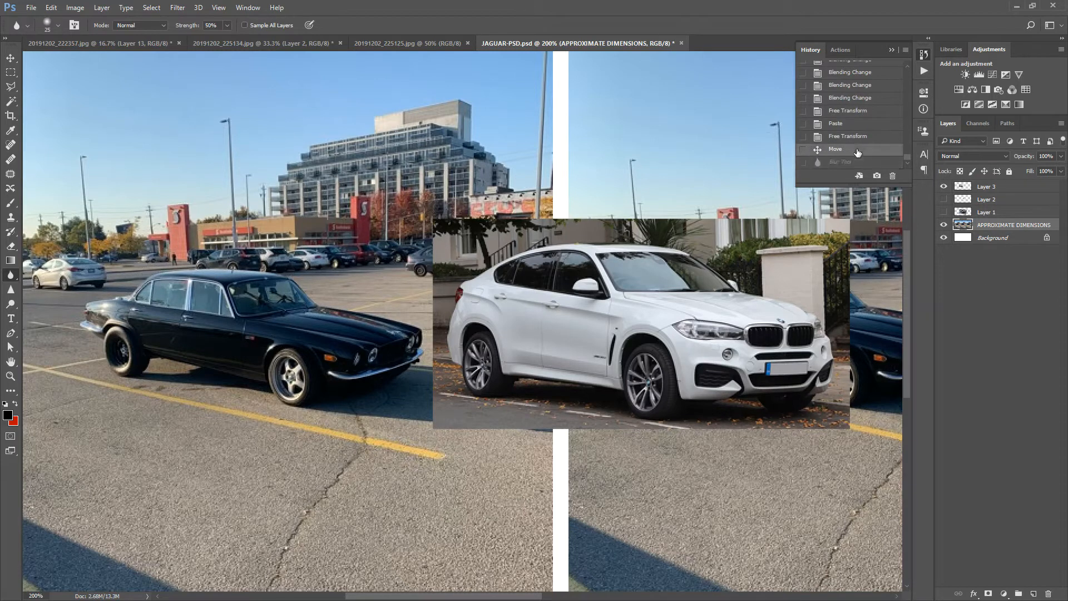
# - Choose the Smudge tool, and look through the sub-tools grouped with the Eyedropper, Magic Wand and Lasso
pyautogui.rightClick(16, 272)
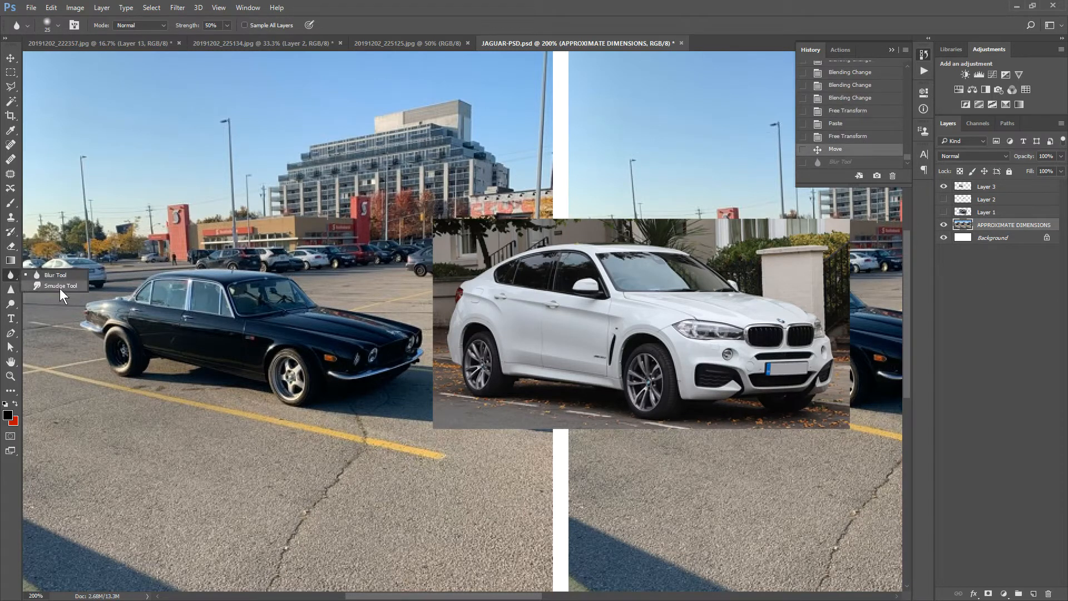
pyautogui.click(45, 288)
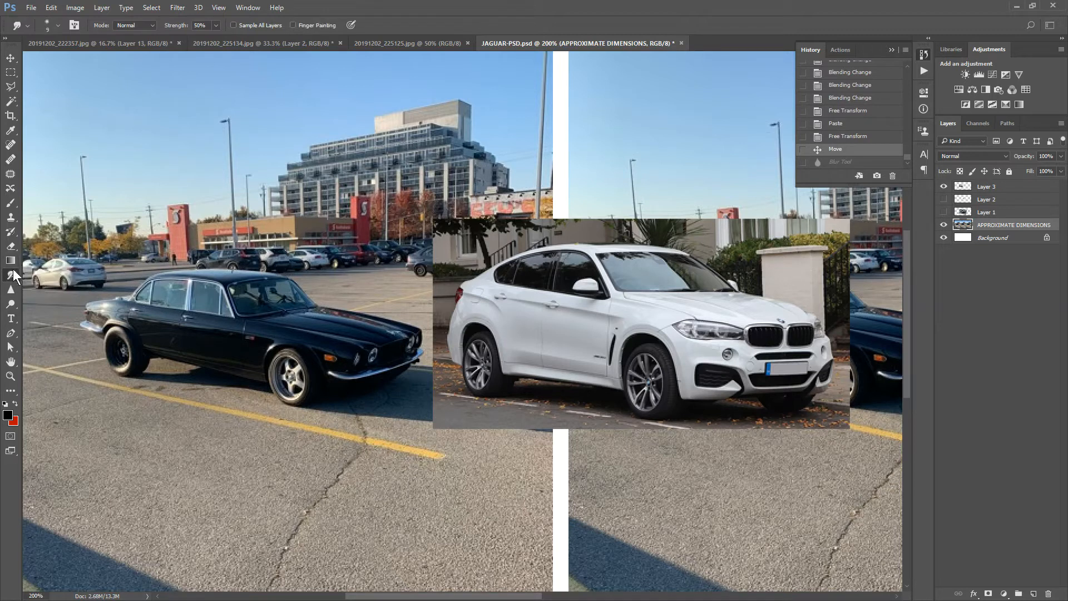
pyautogui.click(12, 136)
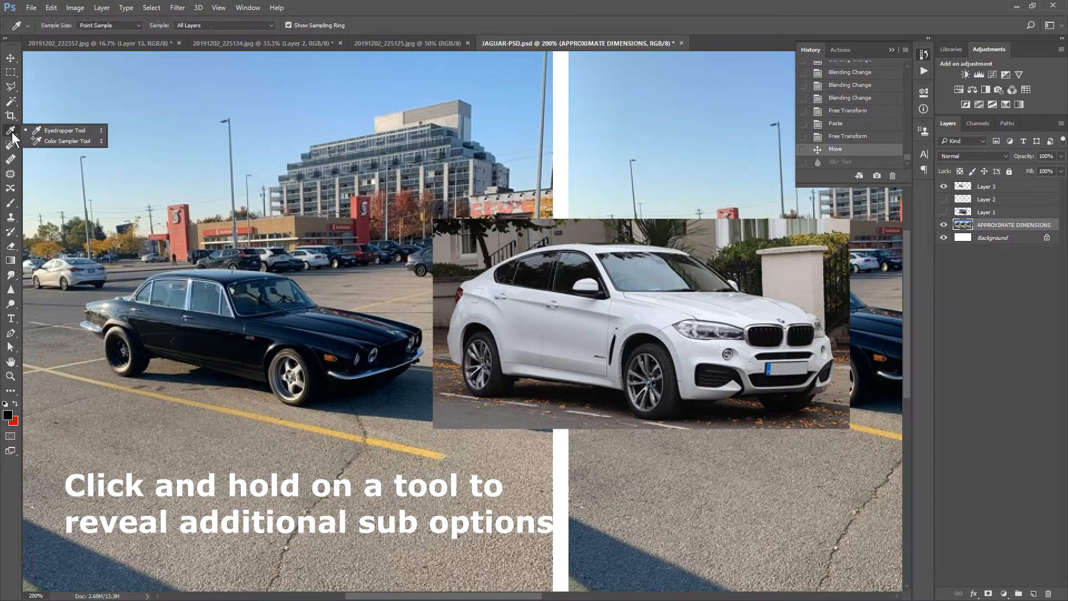
pyautogui.click(11, 102)
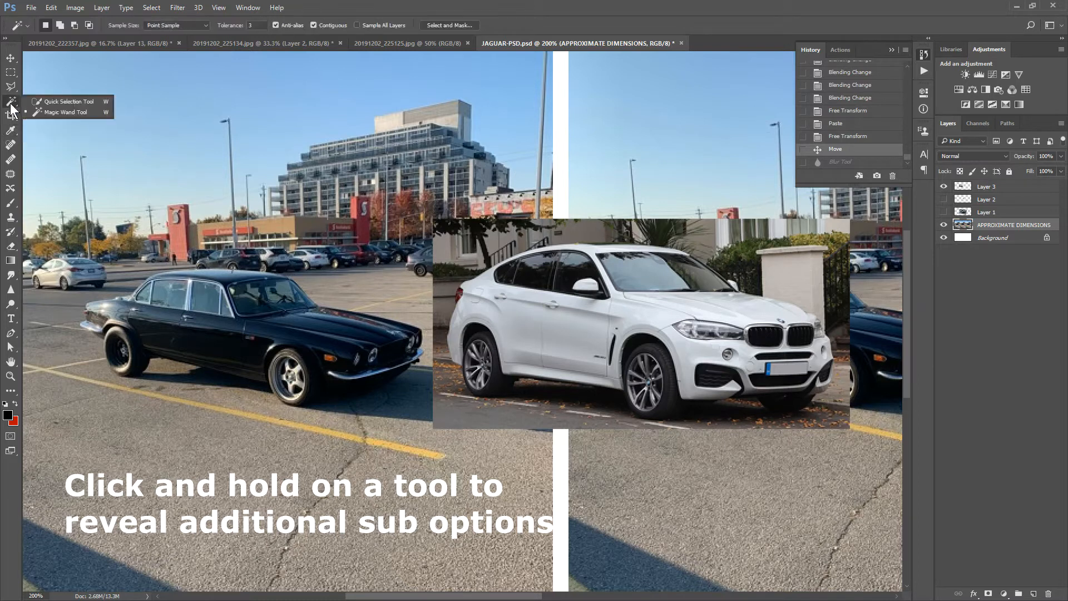
pyautogui.click(11, 86)
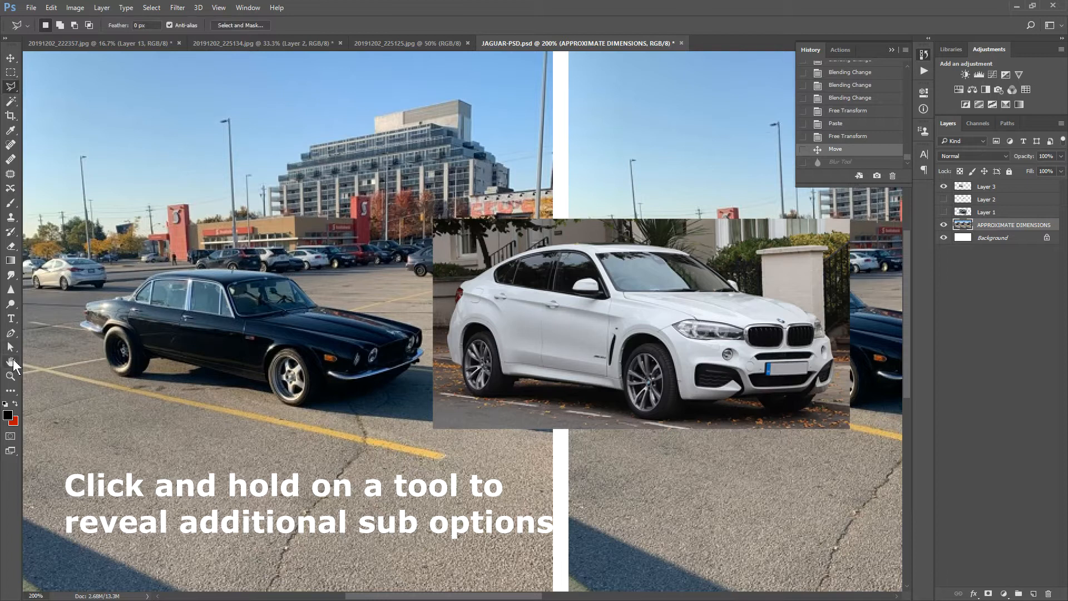
# - Try smudging the ORIGINAL car's rear roof edge with a size 20 Smudge brush, and undo the stroke
pyautogui.click(11, 278)
pyautogui.click(71, 286)
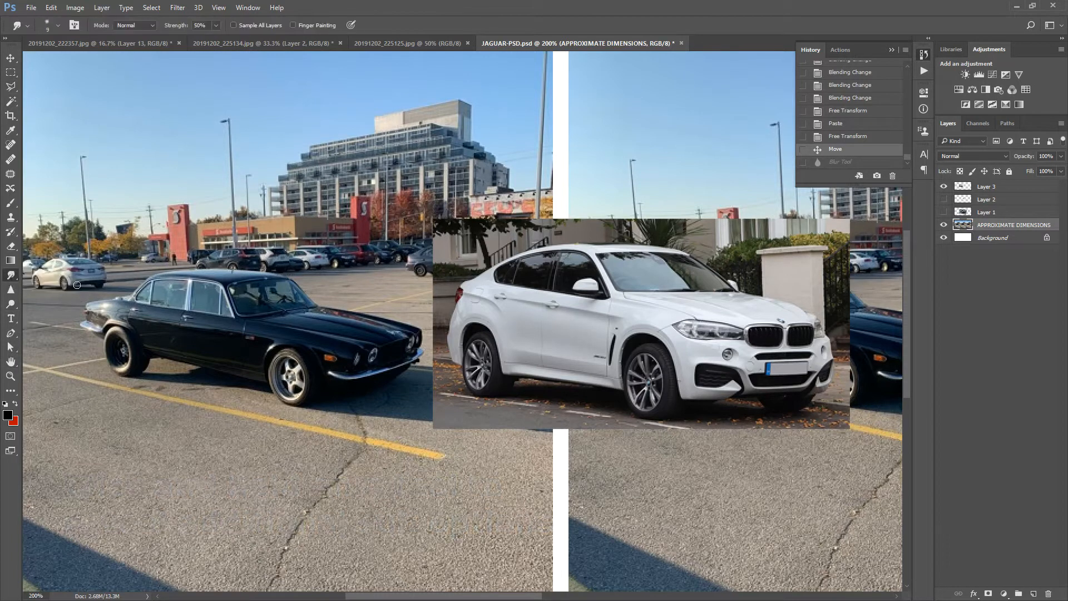
pyautogui.press(']')
pyautogui.press(']')
pyautogui.press(']')
pyautogui.moveTo(140, 285); pyautogui.dragTo(144, 283)
pyautogui.hotkey('ctrl', 'z')
# - Use Liquify with a brush enlarged to size 25 to push the ORIGINAL car's rear roofline out into a smoother slope
pyautogui.click(228, 8)
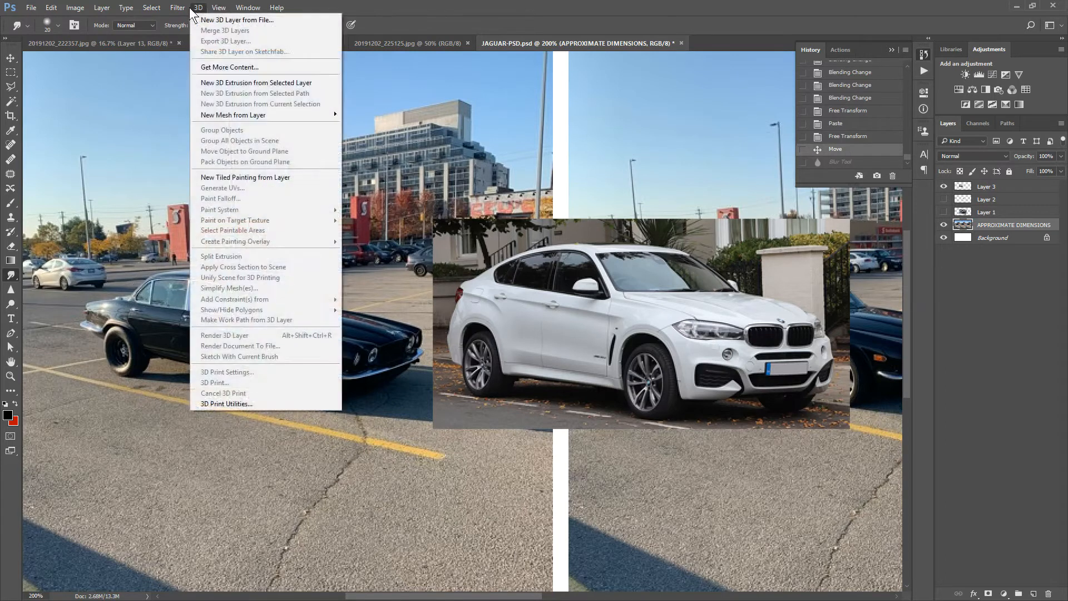
pyautogui.moveTo(172, 8)
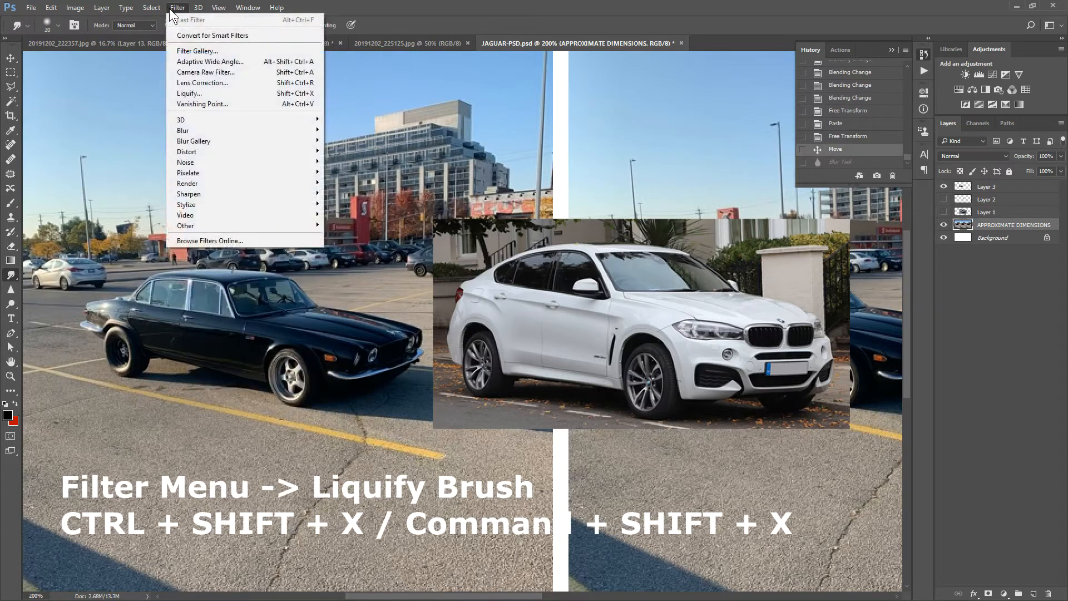
pyautogui.click(229, 93)
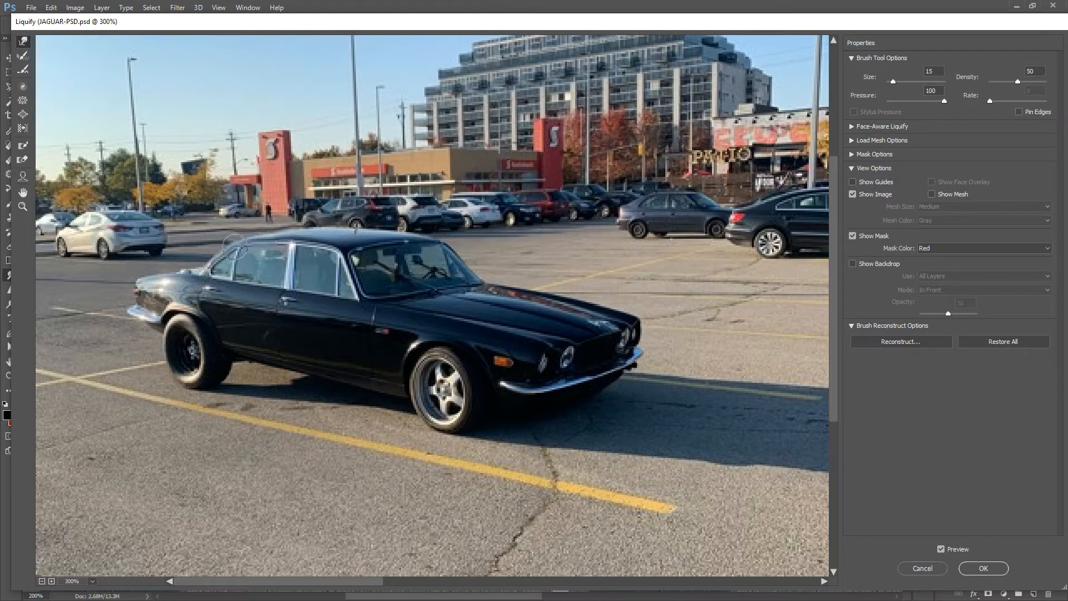
pyautogui.press(']')
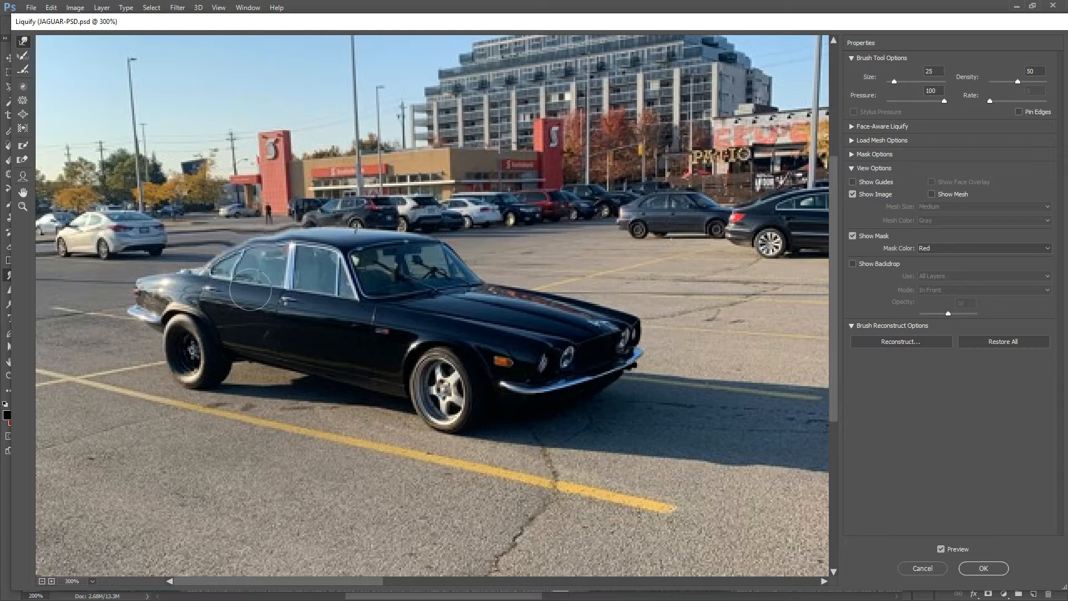
pyautogui.press('Return')
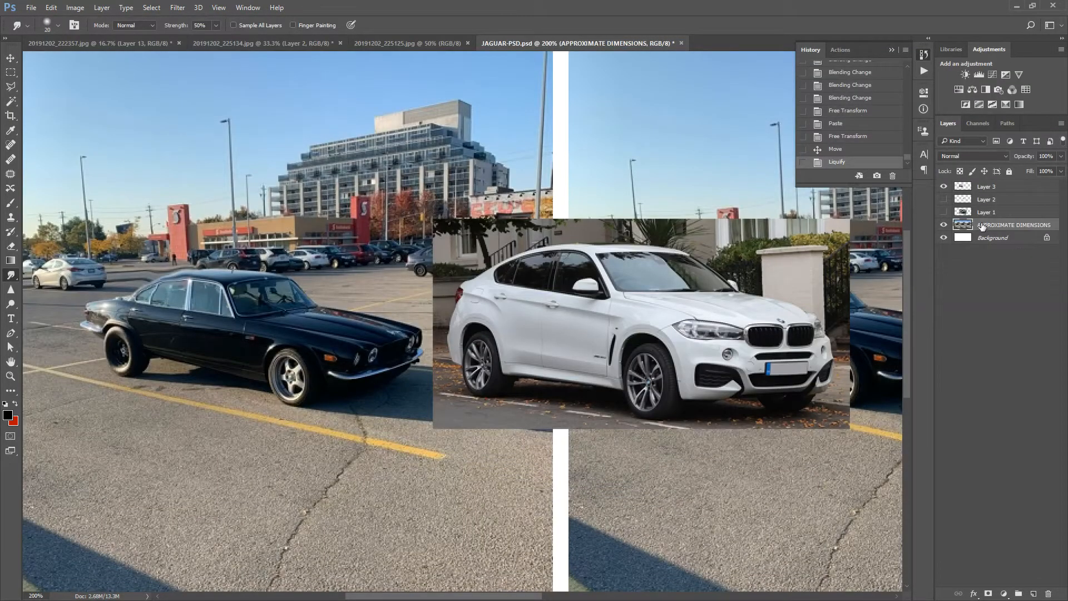
# - Hide Layer 3 and step the document history back to an earlier Blending Change state
pyautogui.click(944, 187)
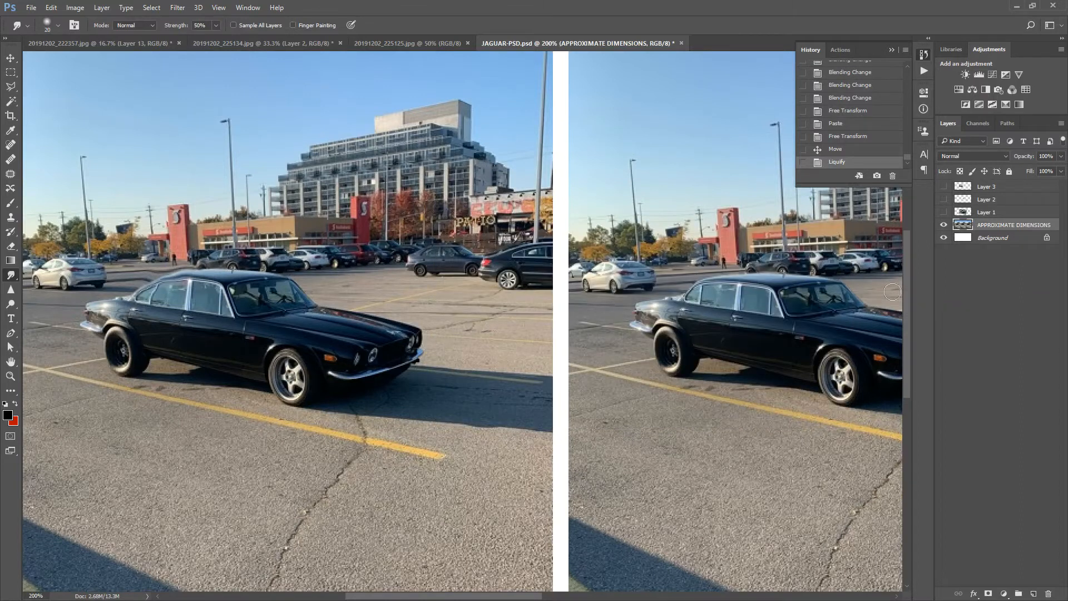
pyautogui.click(872, 139)
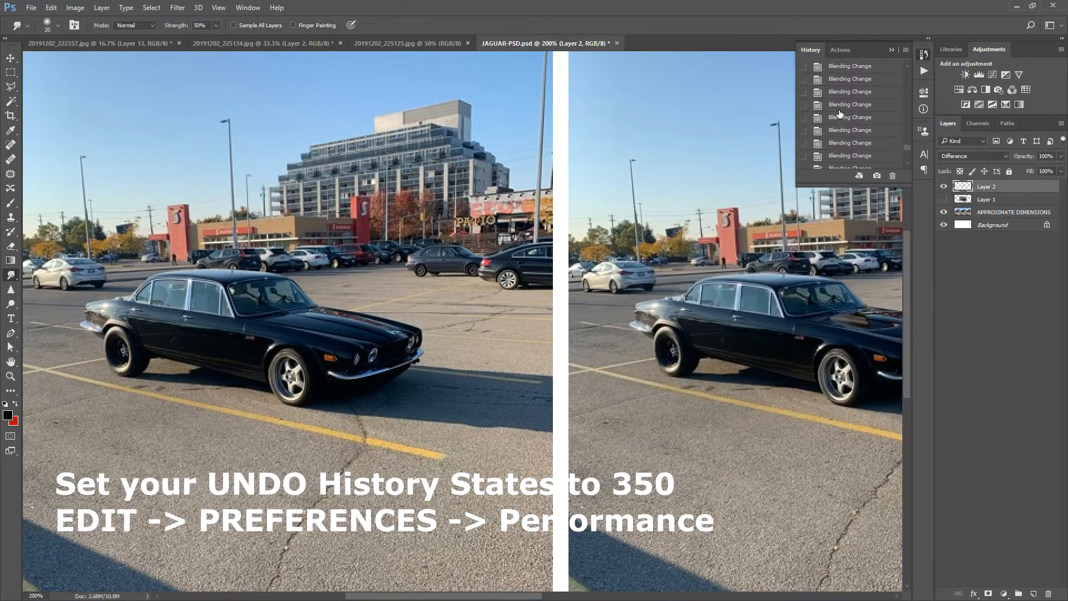
# - Step the document history back to the Master Opacity Change state just before Merge Layers, and collapse the 4" cut group
pyautogui.scroll(5, 839, 116)
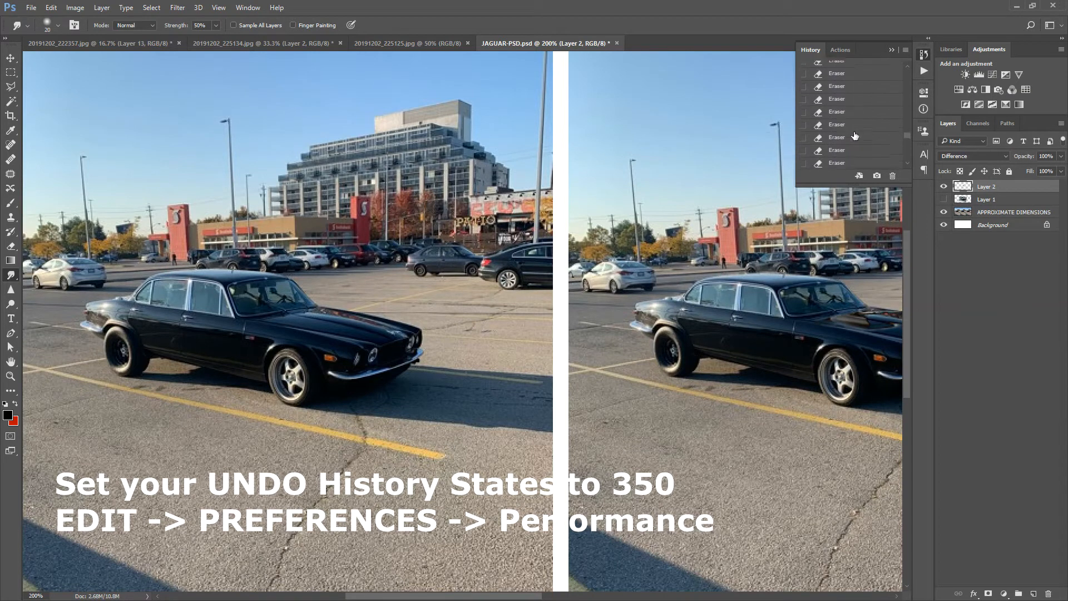
pyautogui.scroll(-2, 855, 128)
pyautogui.click(853, 109)
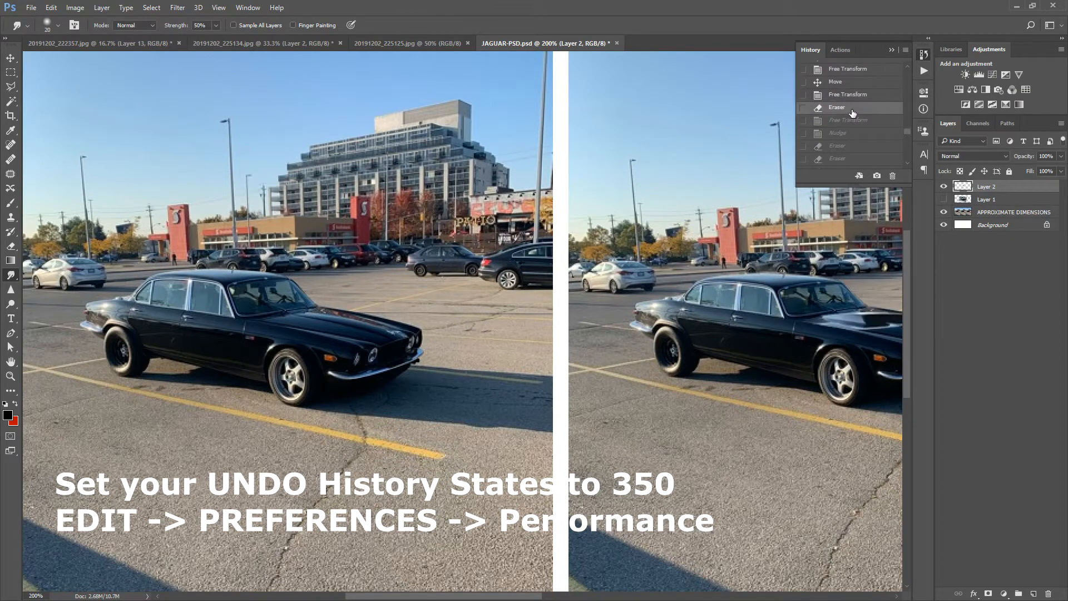
pyautogui.scroll(3, 853, 112)
pyautogui.click(853, 110)
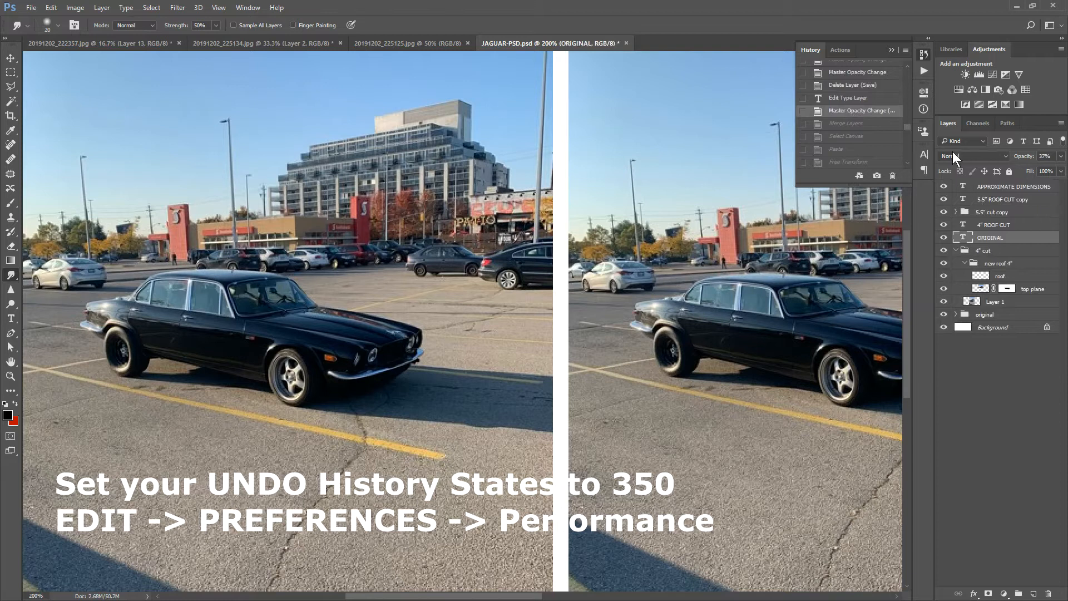
pyautogui.click(860, 124)
pyautogui.click(860, 112)
pyautogui.hotkey('ctrl', '-')
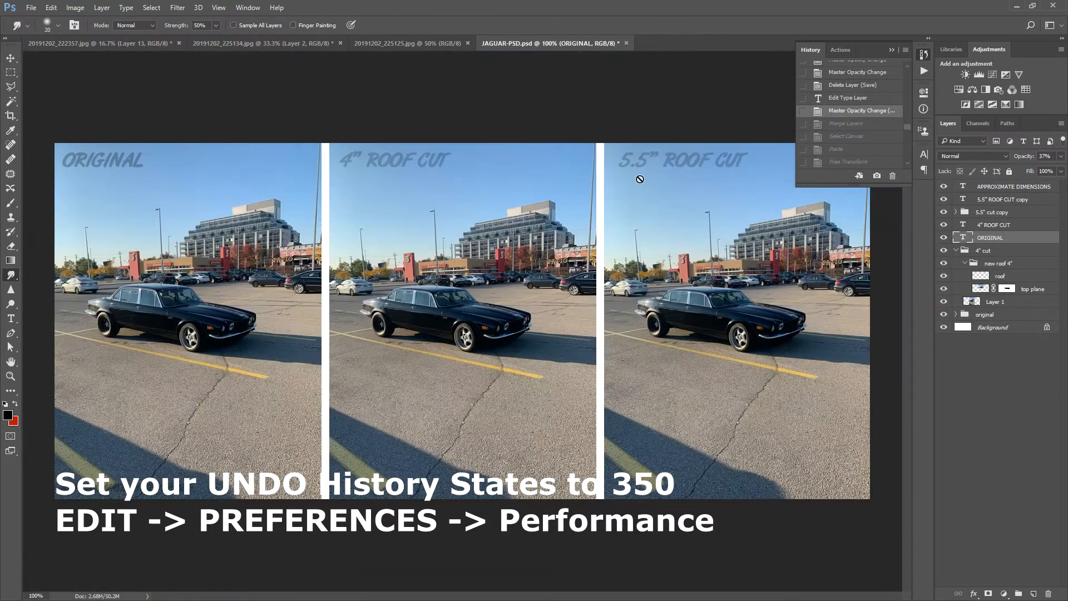
pyautogui.click(852, 136)
pyautogui.click(854, 123)
pyautogui.click(854, 114)
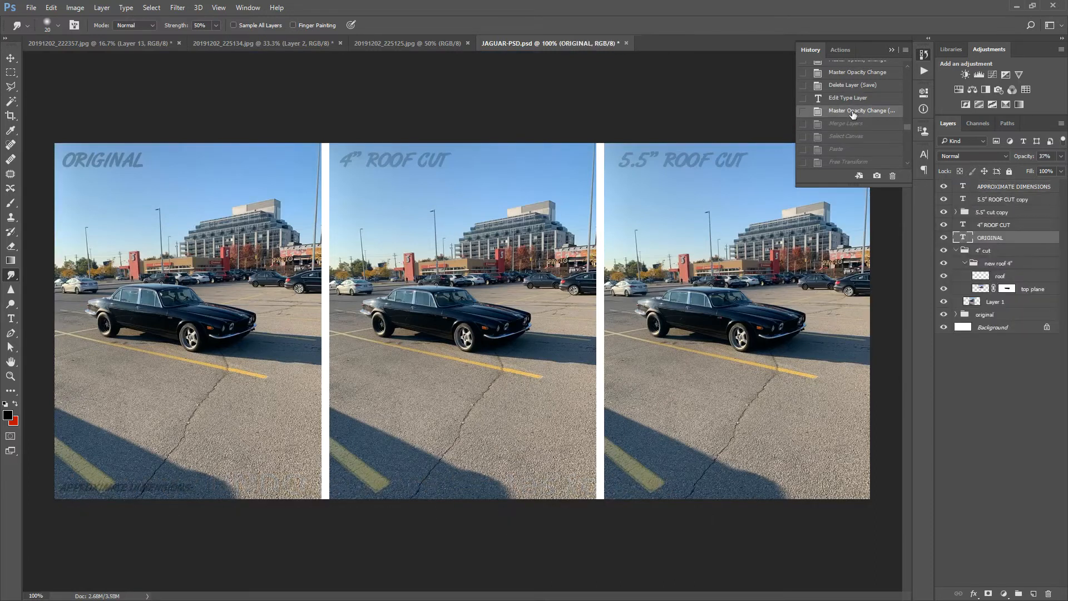
pyautogui.click(957, 249)
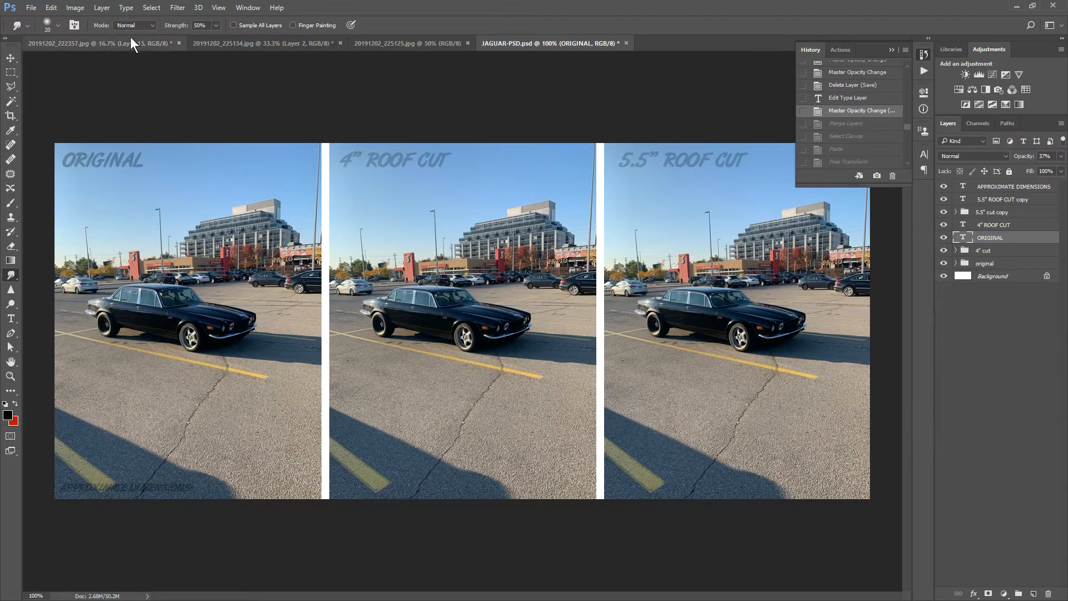
# - Extend the canvas width to 27 inches, adding the blank space beside the 5.5" ROOF CUT photo
pyautogui.click(76, 8)
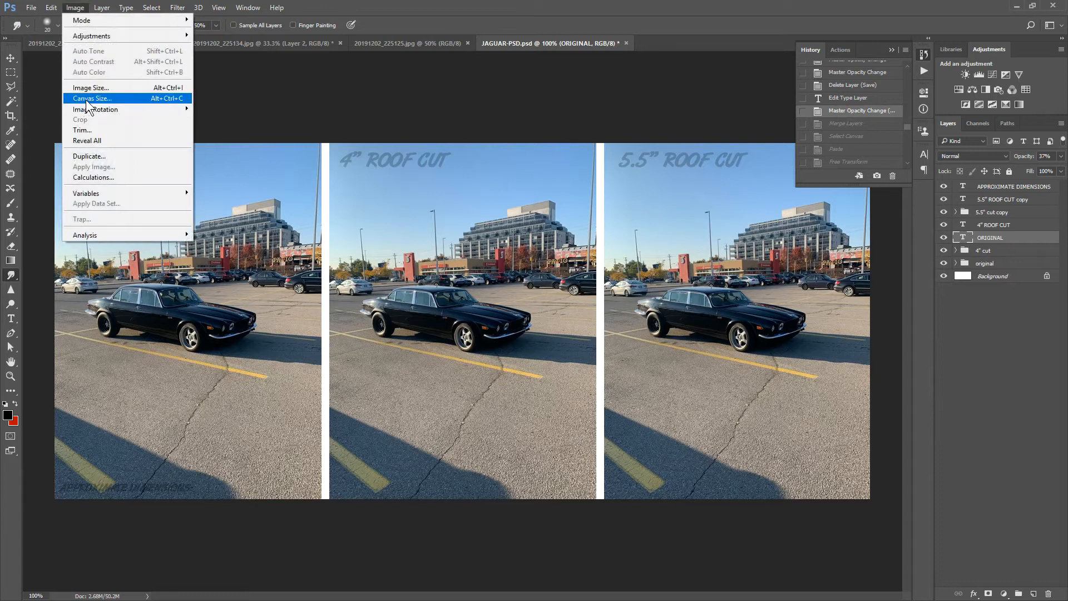
pyautogui.click(89, 98)
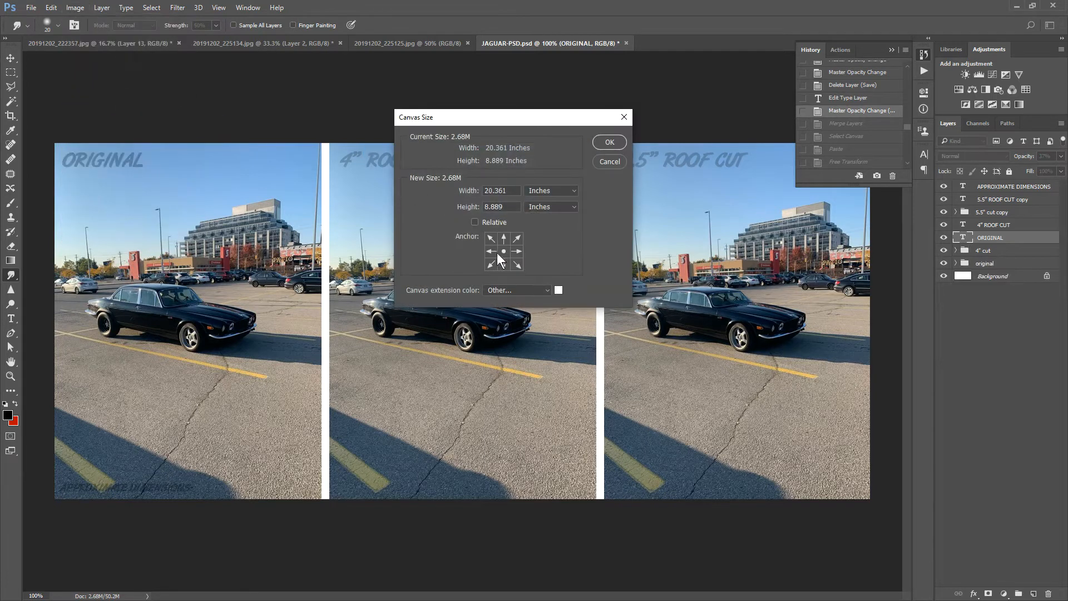
pyautogui.moveTo(515, 190); pyautogui.dragTo(416, 198)
pyautogui.write('27')
pyautogui.press('Return')
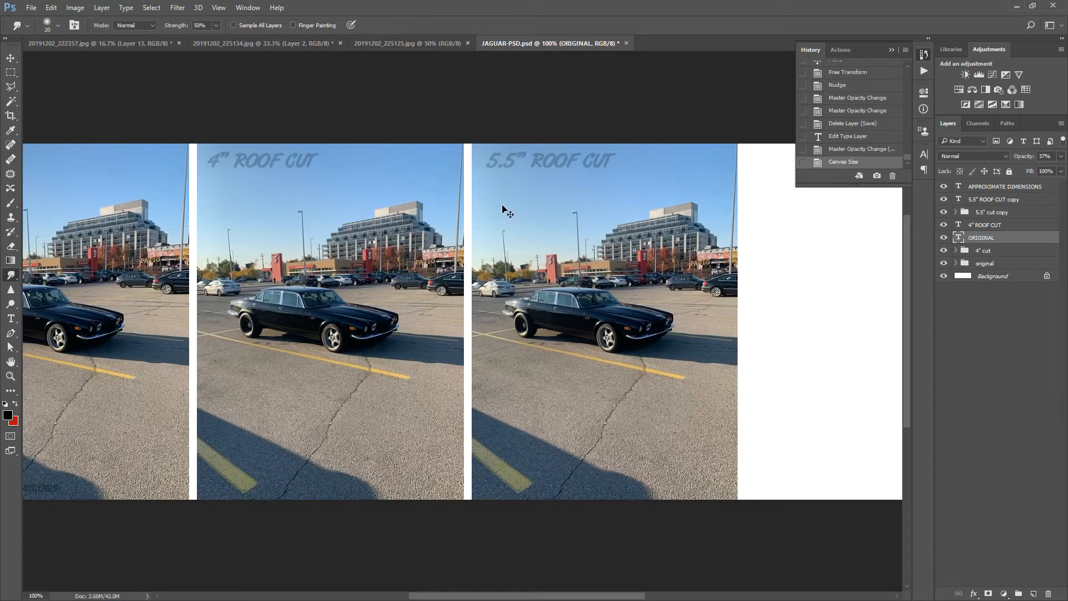
pyautogui.hotkey('ctrl', '-')
pyautogui.hotkey('ctrl', '-')
# - Put the 4" ROOF CUT text layer inside the 4" cut group and duplicate the group
pyautogui.press('m')
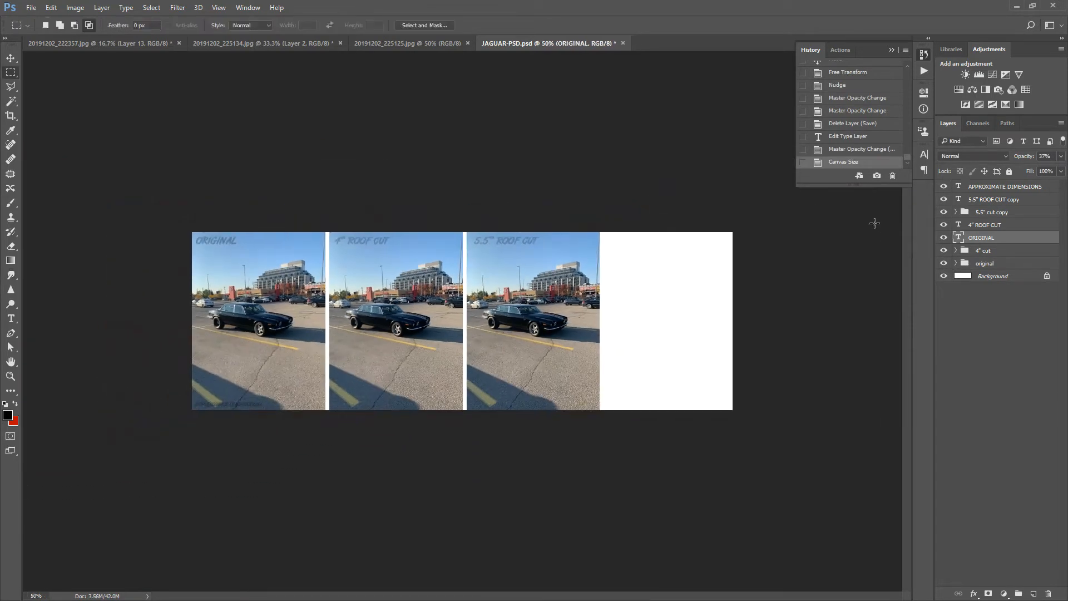
pyautogui.click(985, 225)
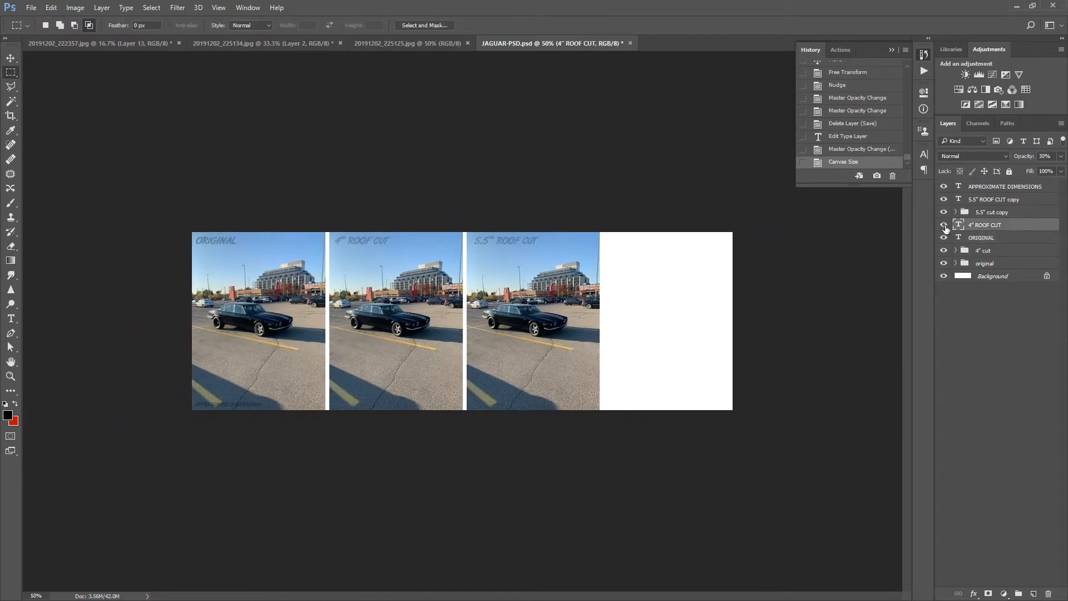
pyautogui.click(944, 251)
pyautogui.moveTo(977, 228); pyautogui.dragTo(985, 253)
pyautogui.rightClick(988, 244)
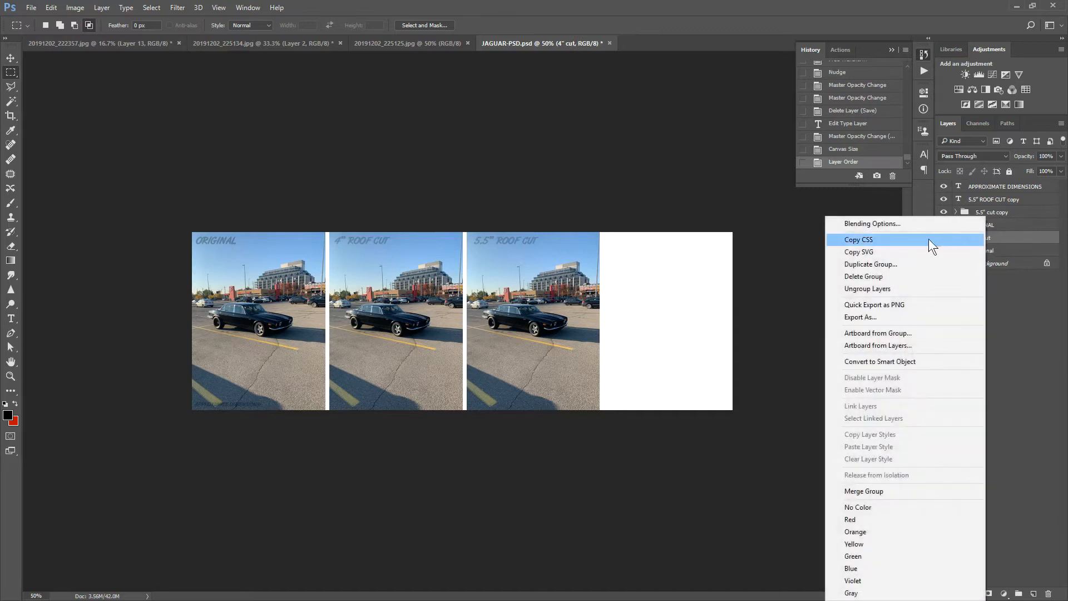
pyautogui.click(910, 265)
pyautogui.press('Return')
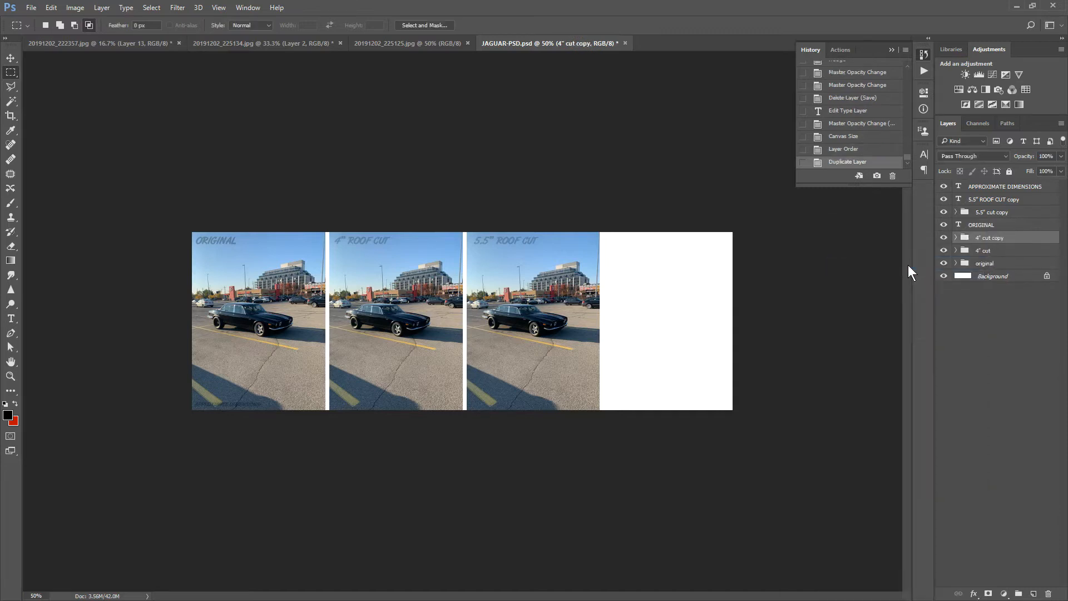
# - Move the 4" cut copy group into the blank canvas area beside the 5.5" ROOF CUT photo
pyautogui.hotkey('ctrl', 't')
pyautogui.moveTo(386, 276); pyautogui.dragTo(663, 295)
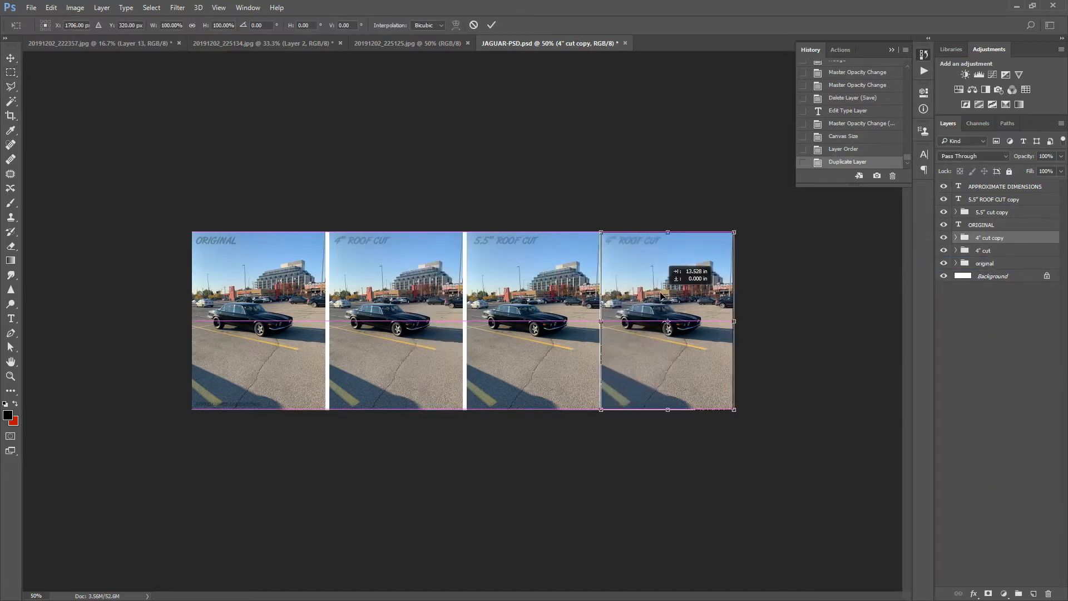
pyautogui.press('Return')
# - Change the duplicated photo's label to 4" ROOF CUT TAPERED and save the document
pyautogui.press('t')
pyautogui.click(651, 237)
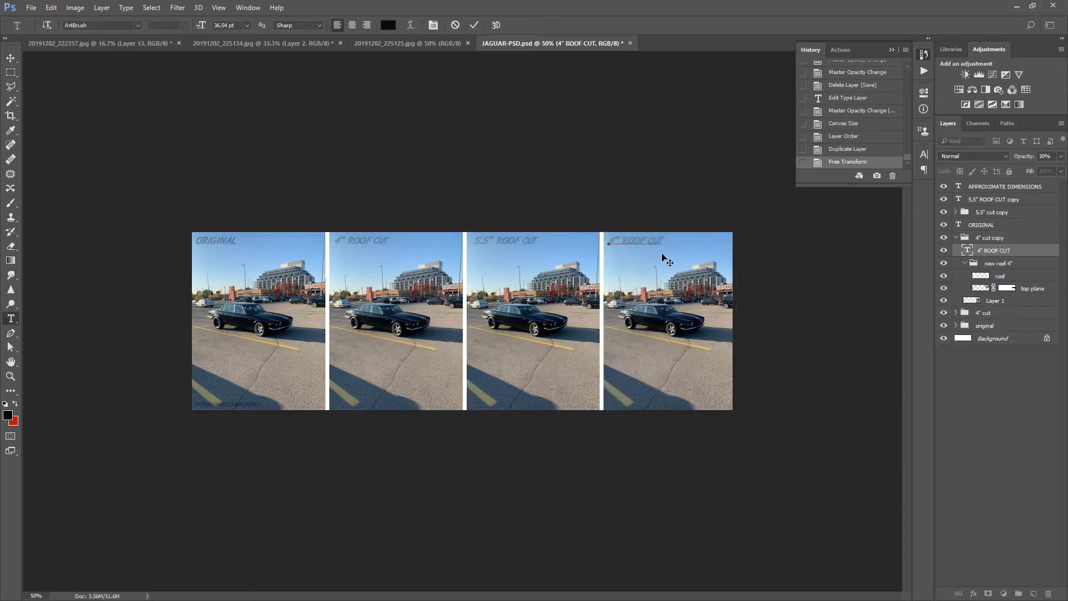
pyautogui.write('TAPERED')
pyautogui.hotkey('ctrl', 'Return')
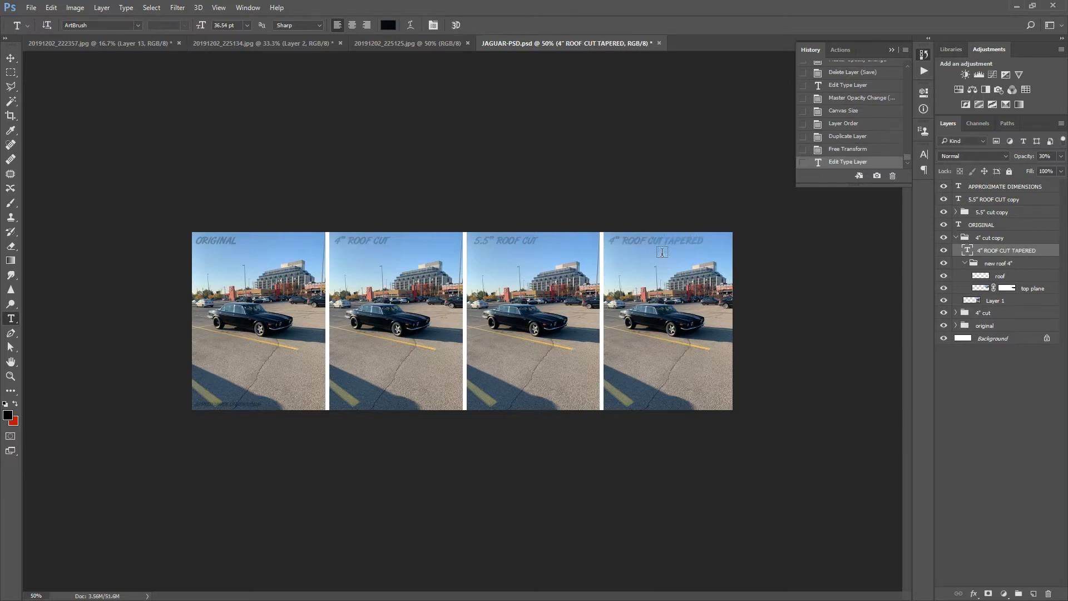
pyautogui.hotkey('ctrl', 's')
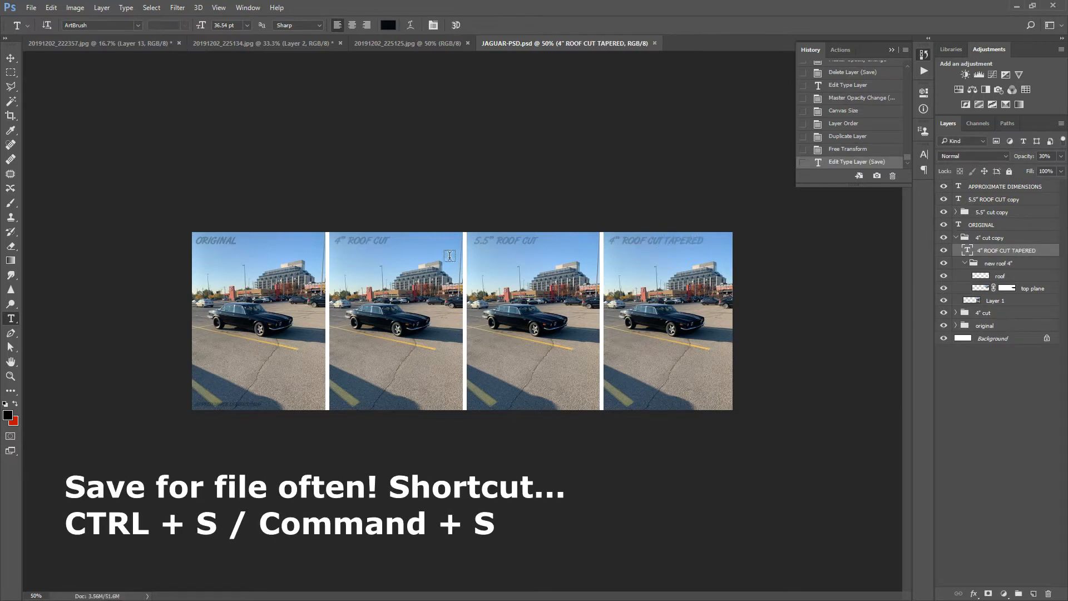
# - Reorder the 5.5" ROOF CUT label with its 5.5" cut copy group and move that group to the canvas's far right slot
pyautogui.press('z')
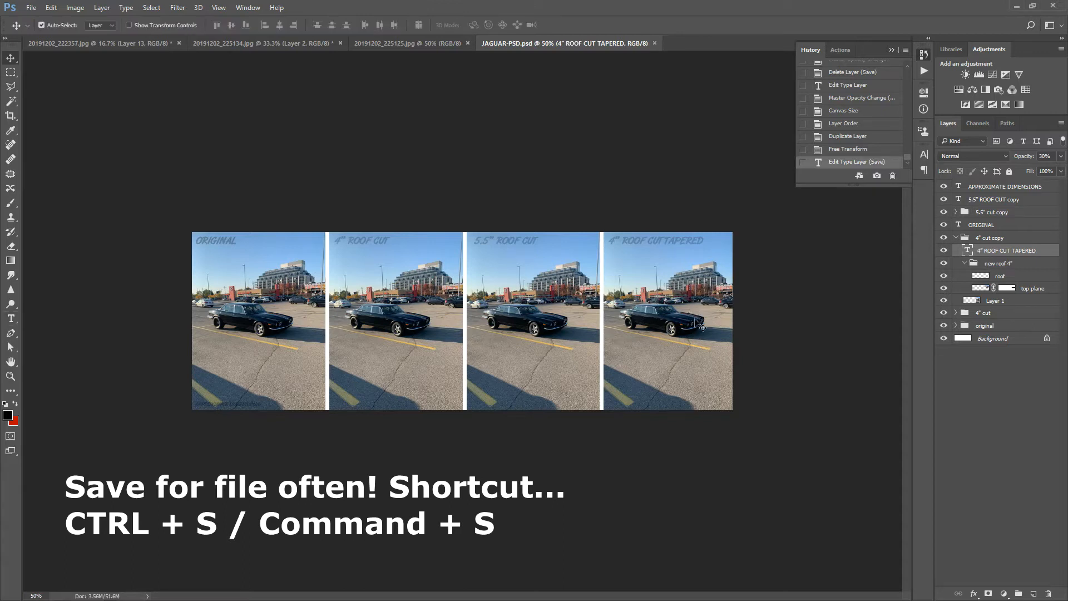
pyautogui.click(695, 319)
pyautogui.press('v')
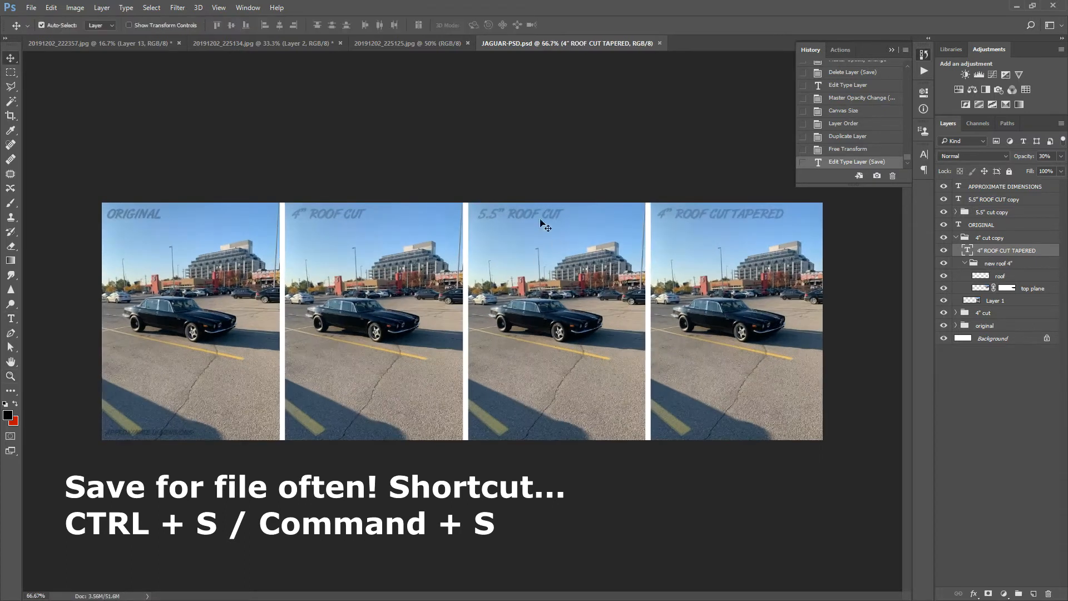
pyautogui.click(945, 212)
pyautogui.click(945, 212)
pyautogui.click(1028, 211)
pyautogui.moveTo(980, 200); pyautogui.dragTo(973, 213)
pyautogui.hotkey('ctrl', 't')
pyautogui.moveTo(497, 263); pyautogui.dragTo(726, 263)
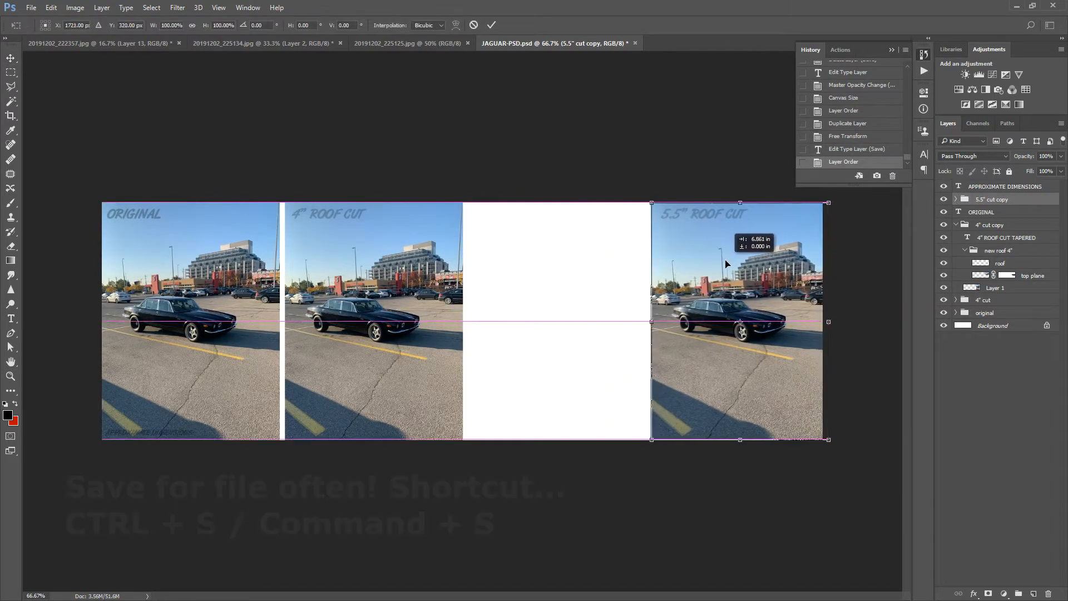
pyautogui.press('Return')
# - Collapse the 4" cut copy group and toggle the groups' visibility to check which photo each one holds
pyautogui.click(956, 225)
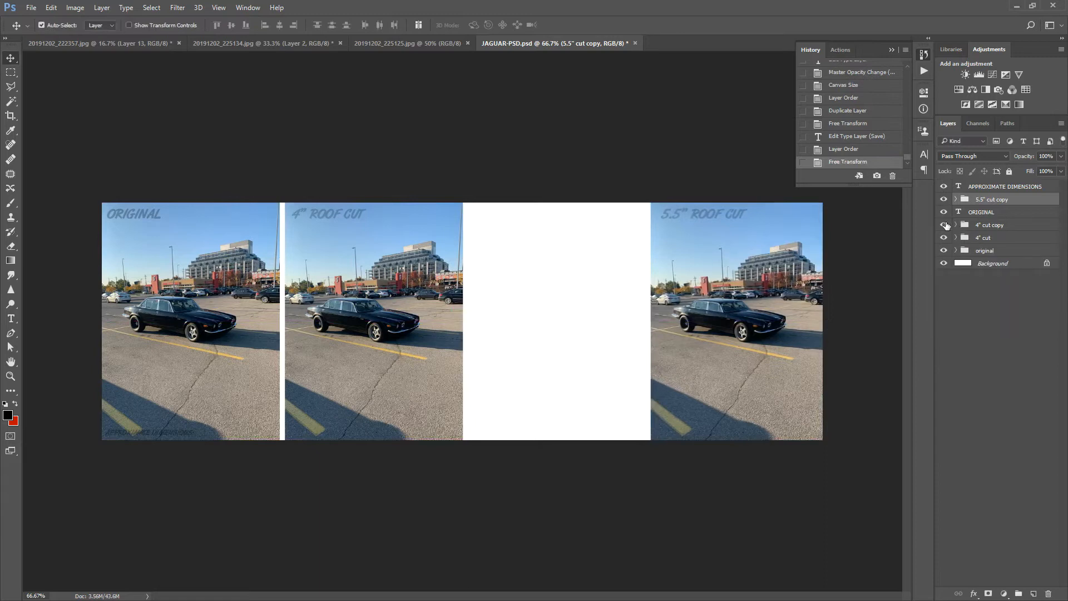
pyautogui.click(944, 239)
pyautogui.click(944, 241)
pyautogui.click(944, 253)
pyautogui.click(943, 252)
pyautogui.click(944, 225)
pyautogui.click(944, 225)
pyautogui.click(945, 200)
pyautogui.click(945, 200)
# - Raise the 4" cut copy group above 5.5" cut copy, move it into the empty third slot and nudge it to even the gaps
pyautogui.moveTo(959, 226); pyautogui.dragTo(974, 193)
pyautogui.hotkey('ctrl', 't')
pyautogui.moveTo(794, 239); pyautogui.dragTo(613, 239)
pyautogui.press('Return')
pyautogui.press('Left')
pyautogui.press('Left')
pyautogui.press('Left')
pyautogui.press('Left')
pyautogui.press('Right')
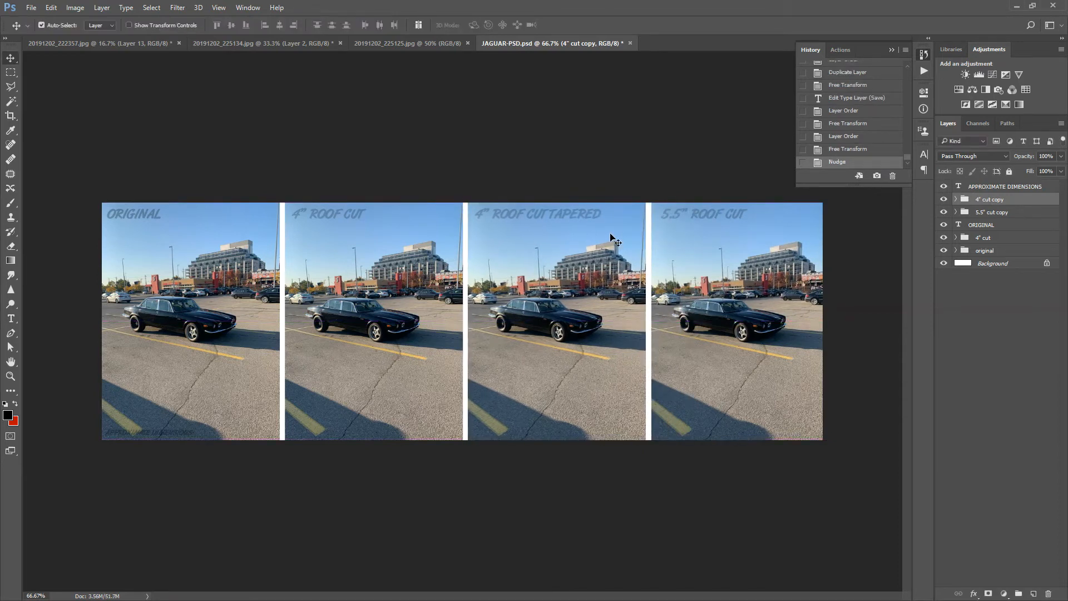
# - Focus on the car in the 4" ROOF CUT TAPERED photo and save the document
pyautogui.press('z')
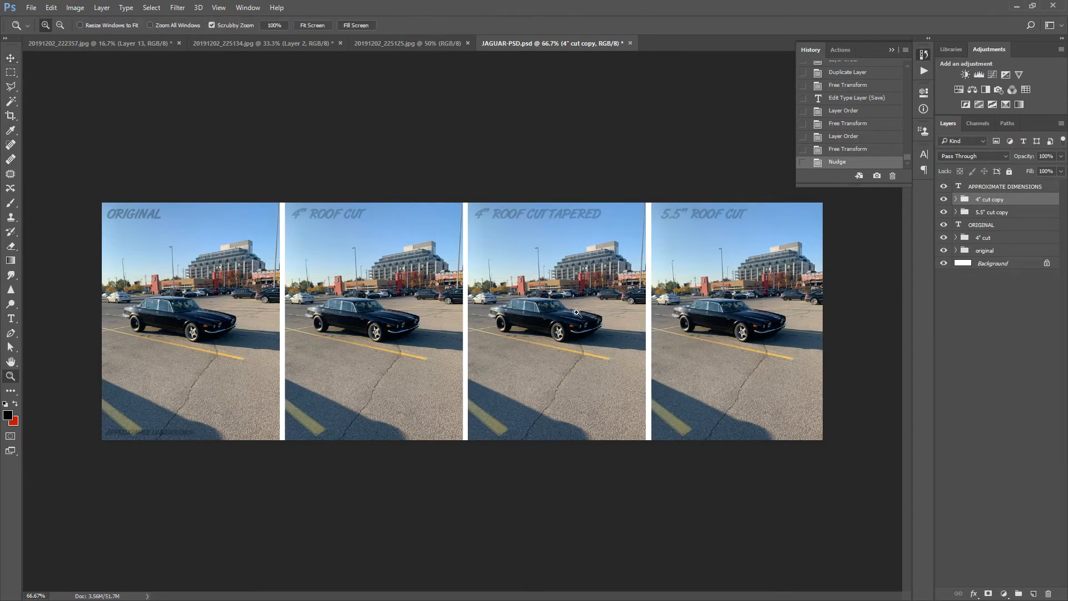
pyautogui.click(577, 296)
pyautogui.click(573, 317)
pyautogui.click(573, 317)
pyautogui.hotkey('ctrl', 's')
# - Merge the new roof 4" subgroup inside the 4" cut copy group into a single layer, and toggle its visibility to check it
pyautogui.press('v')
pyautogui.click(956, 199)
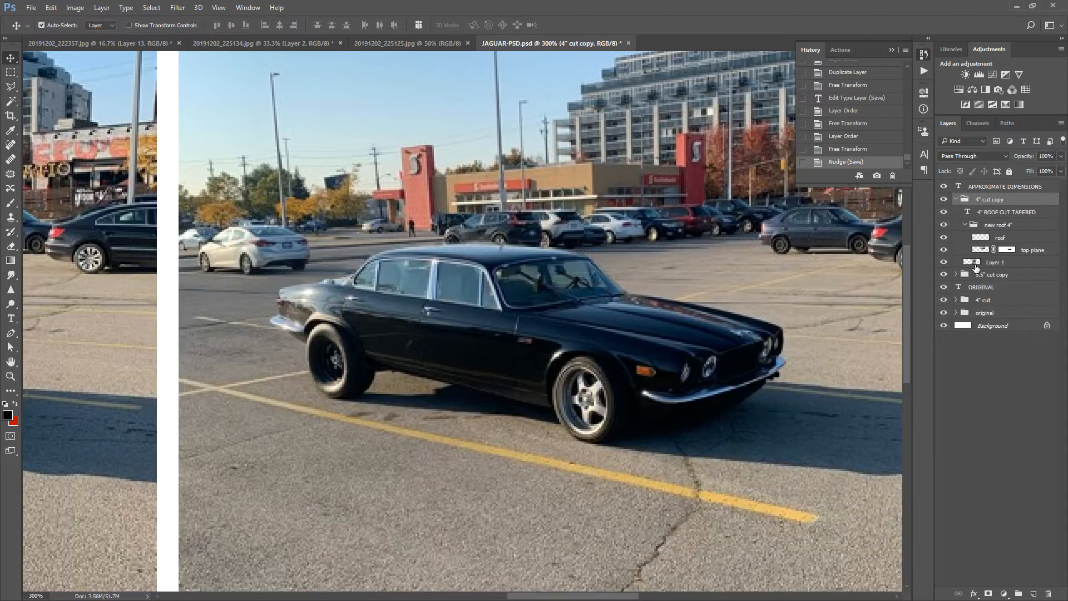
pyautogui.click(957, 200)
pyautogui.rightClick(983, 199)
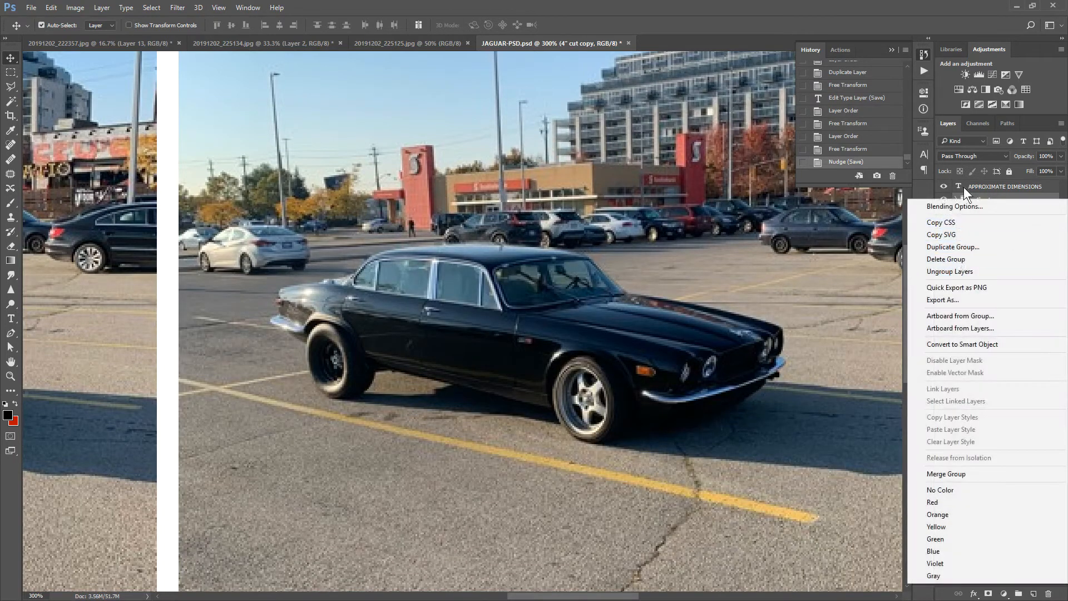
pyautogui.click(965, 188)
pyautogui.click(956, 199)
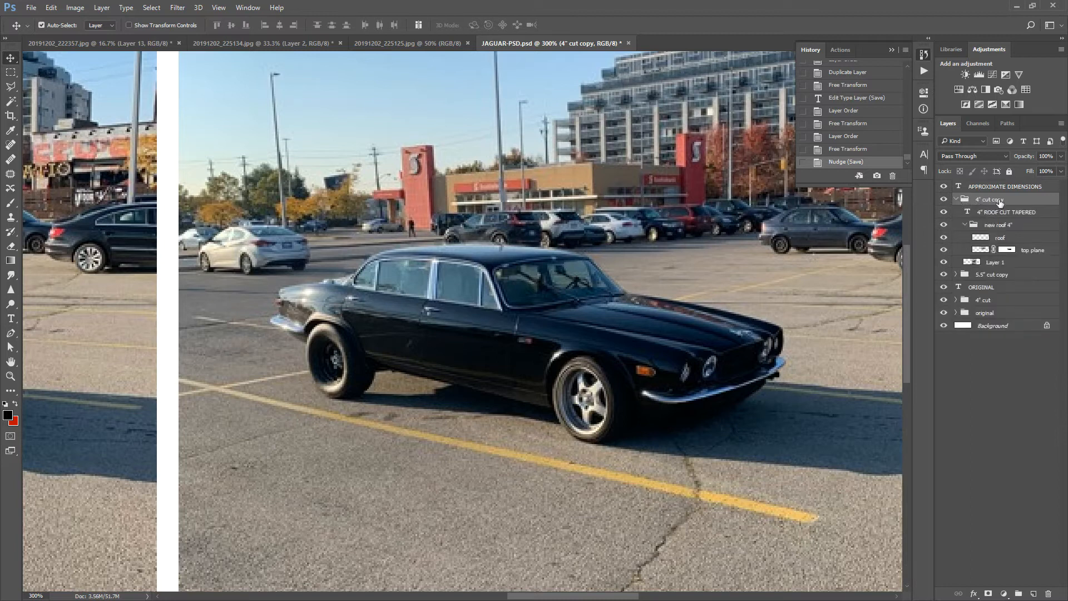
pyautogui.click(965, 225)
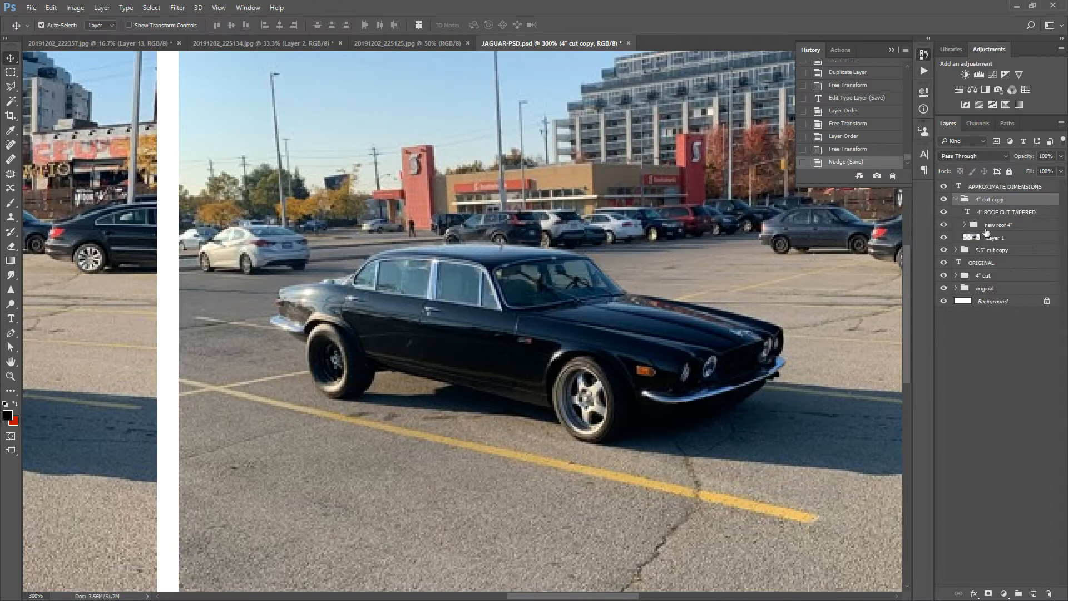
pyautogui.click(994, 226)
pyautogui.rightClick(1026, 221)
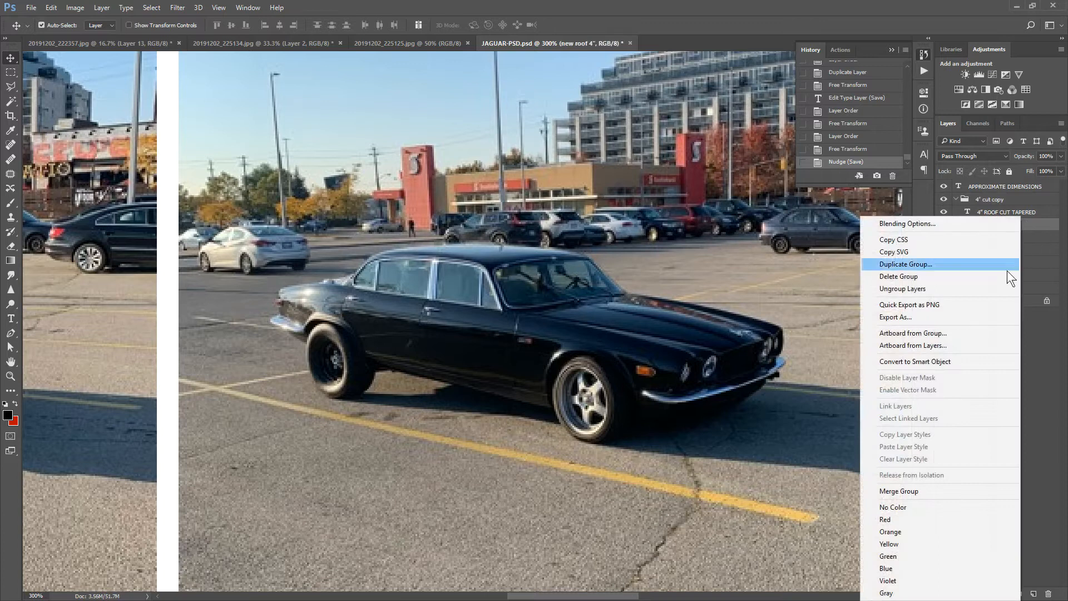
pyautogui.click(916, 492)
pyautogui.click(945, 230)
pyautogui.click(945, 229)
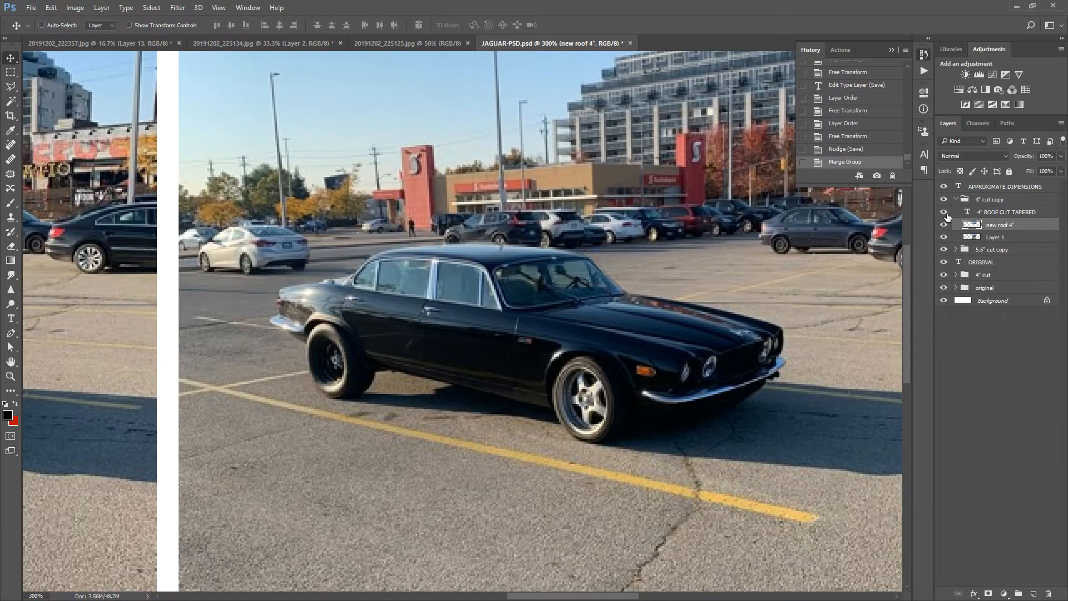
# - Try merging the new roof 4" layer with the layer below, and undo the merge
pyautogui.hotkey('ctrl', '-')
pyautogui.moveTo(806, 219); pyautogui.dragTo(791, 264)
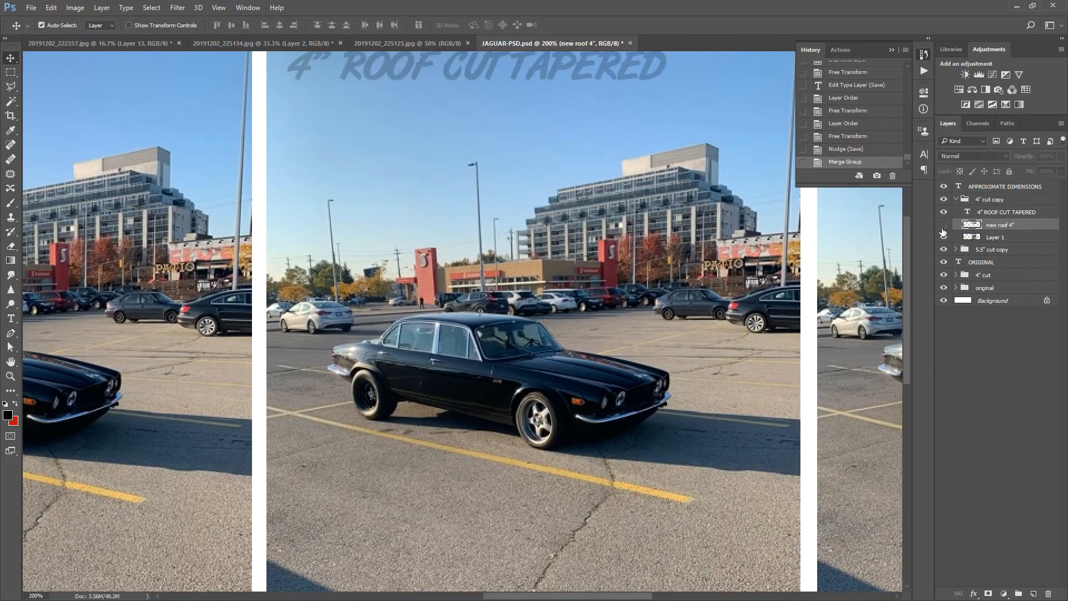
pyautogui.hotkey('ctrl', 'e')
pyautogui.hotkey('ctrl', 'z')
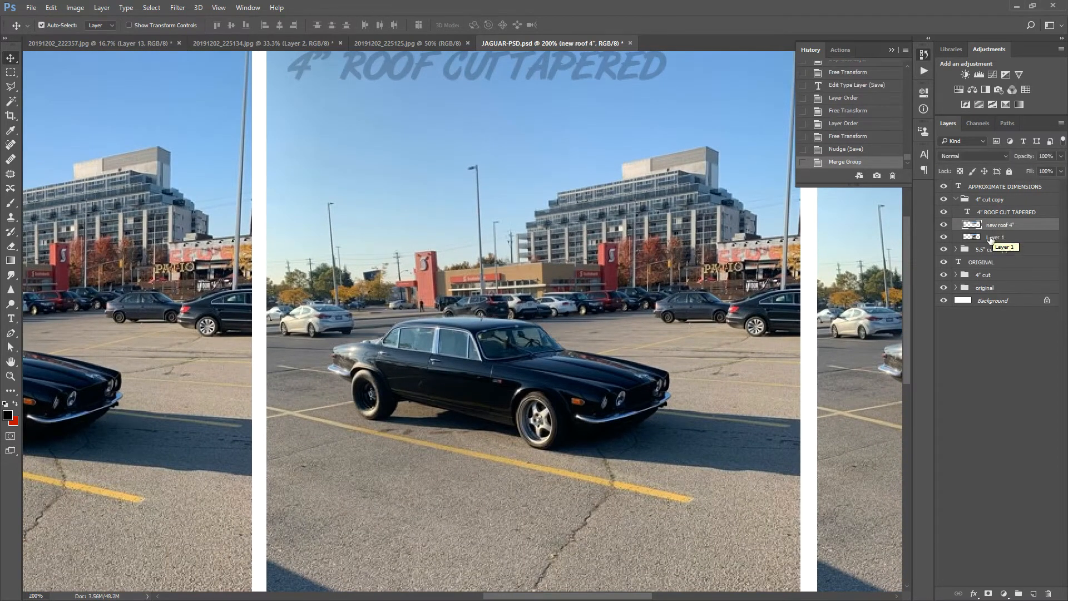
# - Review the merge options for new roof 4" and Layer 1, and merge new roof 4" down into Layer 1
pyautogui.keyDown('shift'); pyautogui.click(993, 238); pyautogui.keyUp('shift')
pyautogui.rightClick(996, 226)
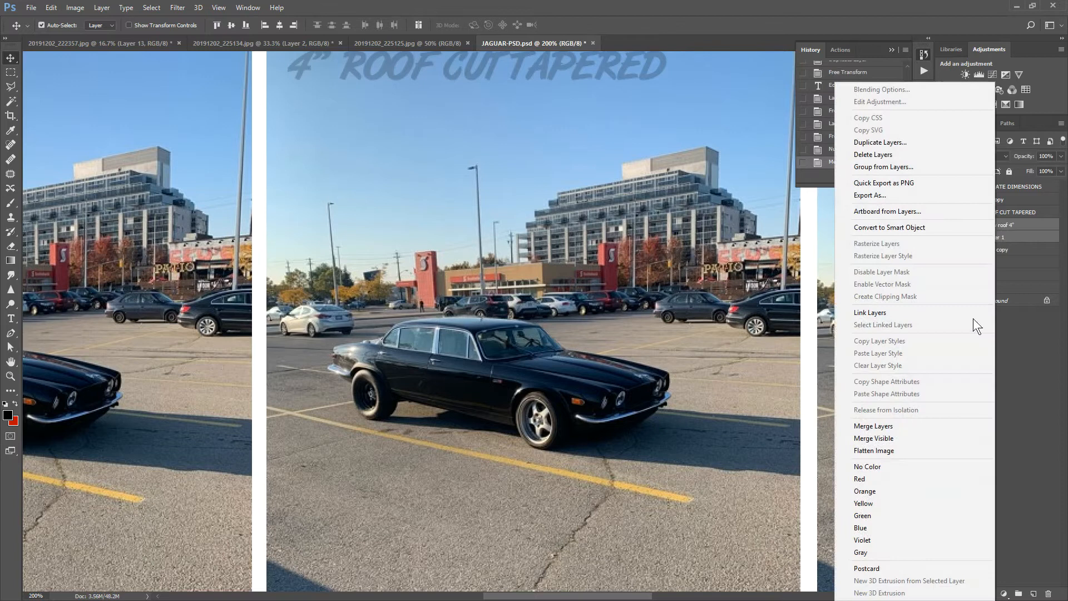
pyautogui.click(1011, 233)
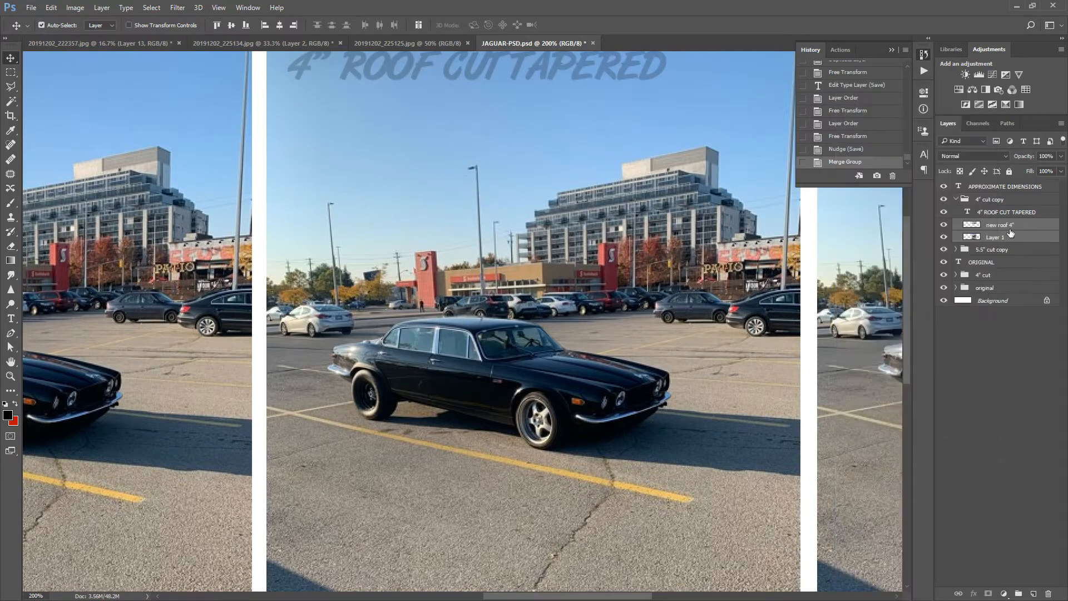
pyautogui.click(1009, 226)
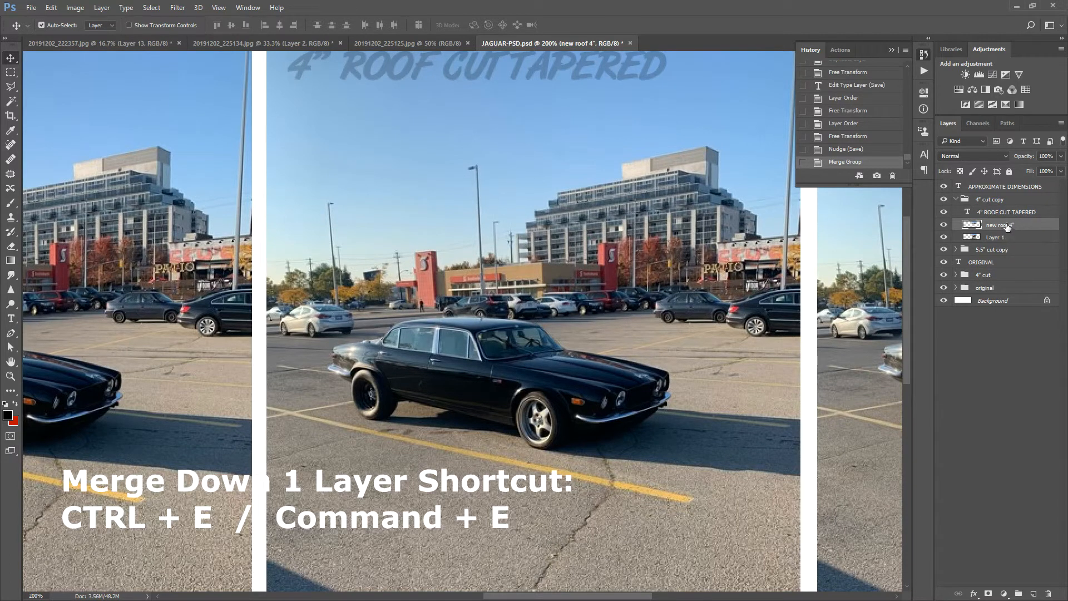
pyautogui.hotkey('ctrl', 'e')
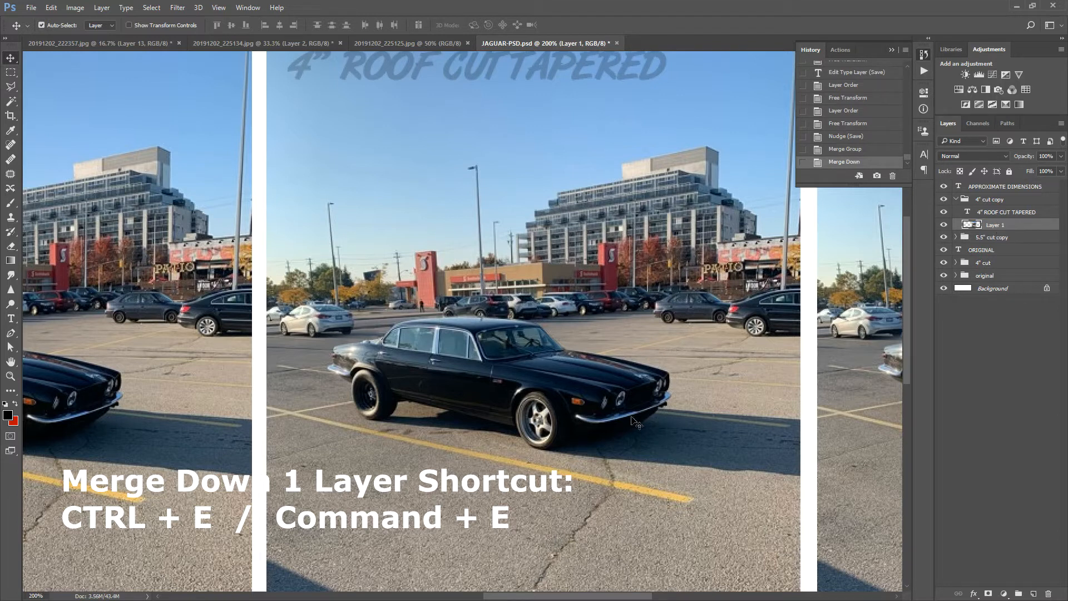
# - Focus on the black car and duplicate Layer 1 inside the 4" cut copy group
pyautogui.press('z')
pyautogui.moveTo(415, 351); pyautogui.dragTo(863, 293)
pyautogui.click(944, 226)
pyautogui.click(945, 226)
pyautogui.rightClick(981, 227)
pyautogui.click(866, 144)
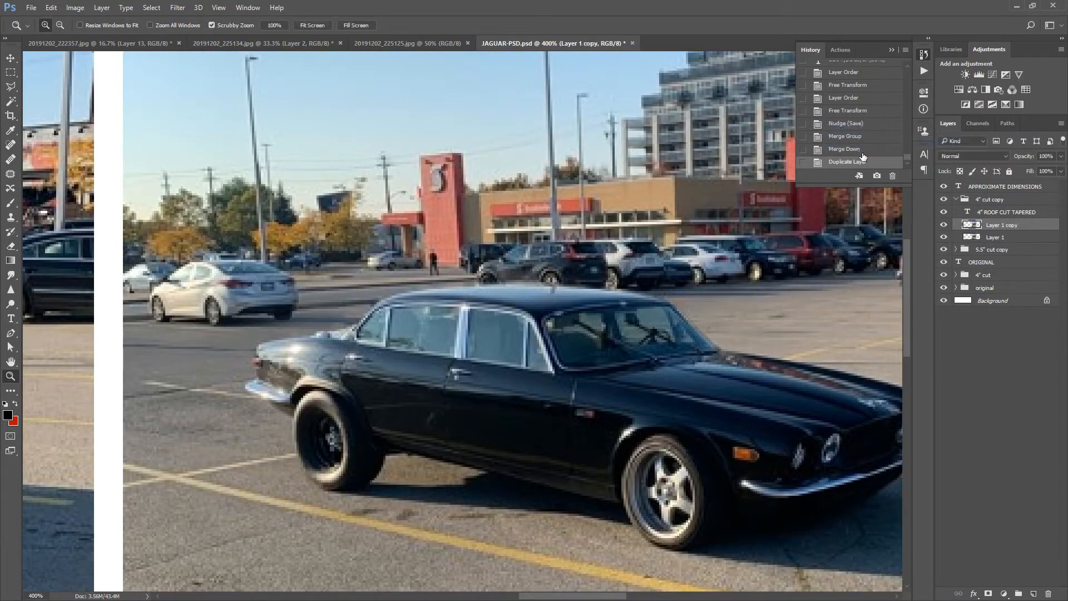
# - Rename the duplicated car layer as x6, give it an orange colour label, and save the document
pyautogui.doubleClick(1010, 224)
pyautogui.write('x6')
pyautogui.press('Return')
pyautogui.hotkey('ctrl', 's')
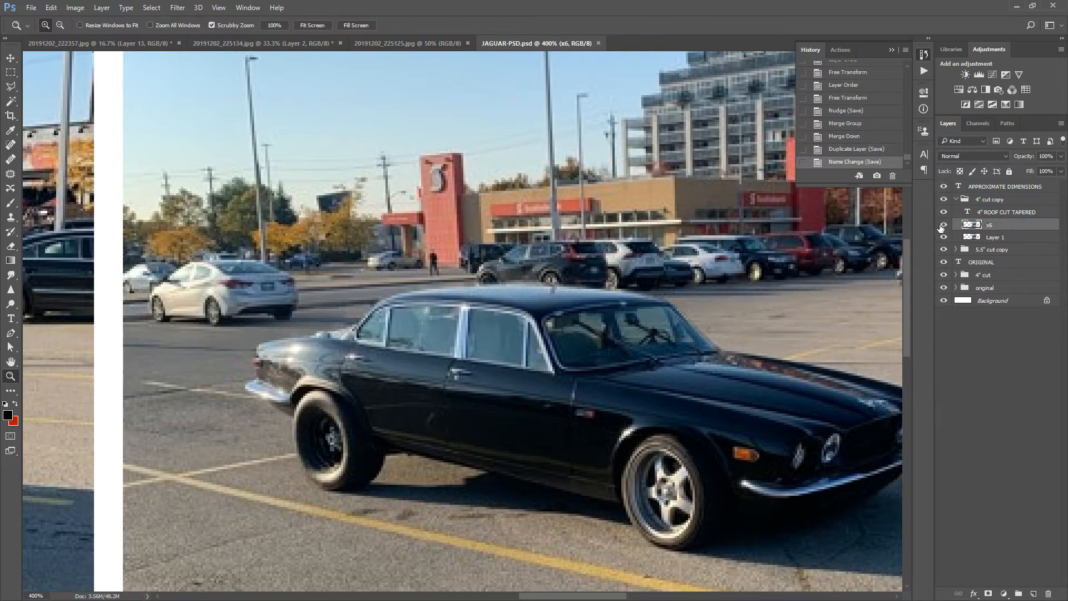
pyautogui.rightClick(944, 225)
pyautogui.click(938, 286)
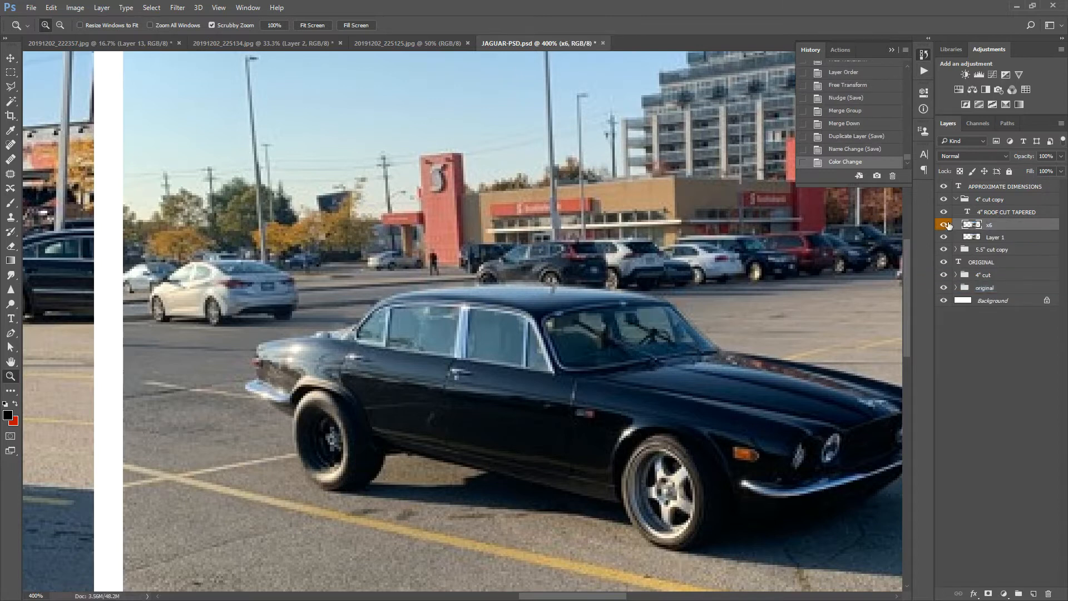
pyautogui.hotkey('ctrl', 's')
# - Draw an elliptical marquee selection over the car's side windows and nudge it towards the roof's curve
pyautogui.click(10, 72)
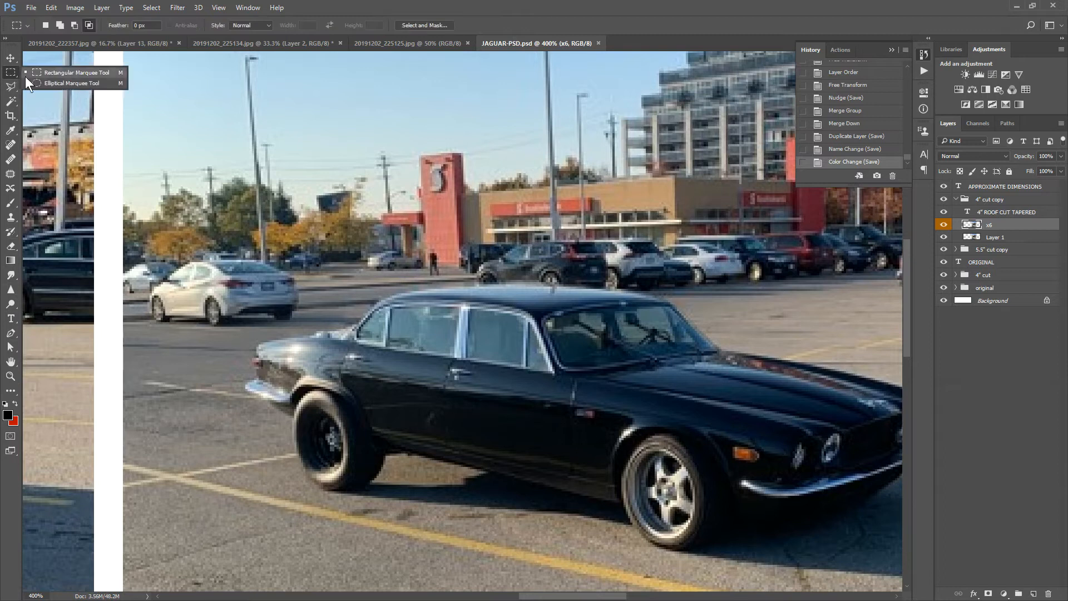
pyautogui.click(58, 84)
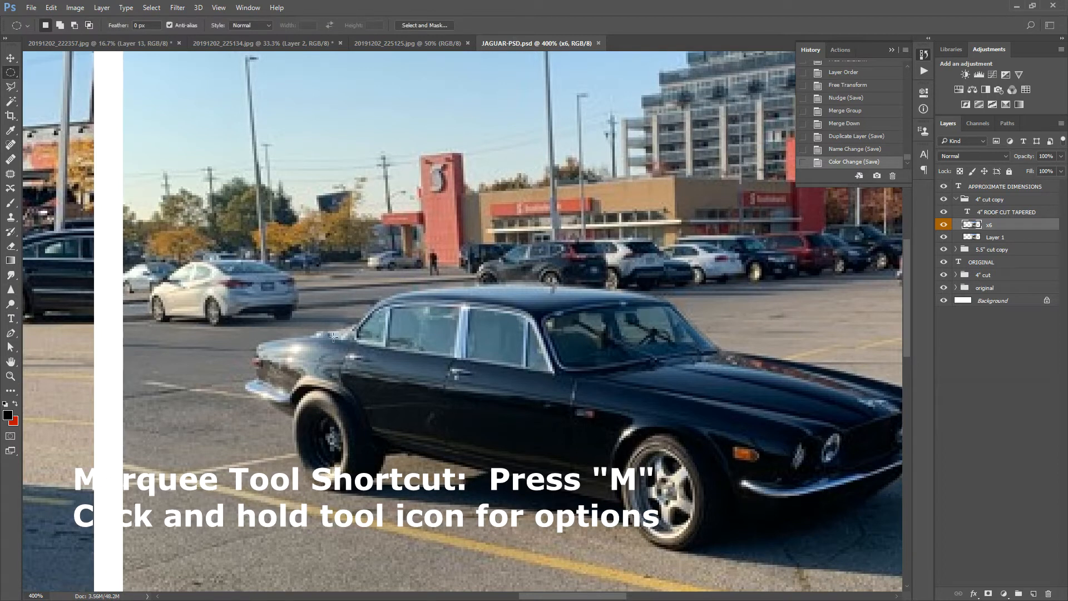
pyautogui.moveTo(345, 345); pyautogui.dragTo(523, 281)
pyautogui.press('Down')
pyautogui.press('Down')
pyautogui.press('Down')
pyautogui.press('Down')
pyautogui.press('Down')
pyautogui.press('Down')
pyautogui.press('Right')
pyautogui.press('Right')
pyautogui.press('Right')
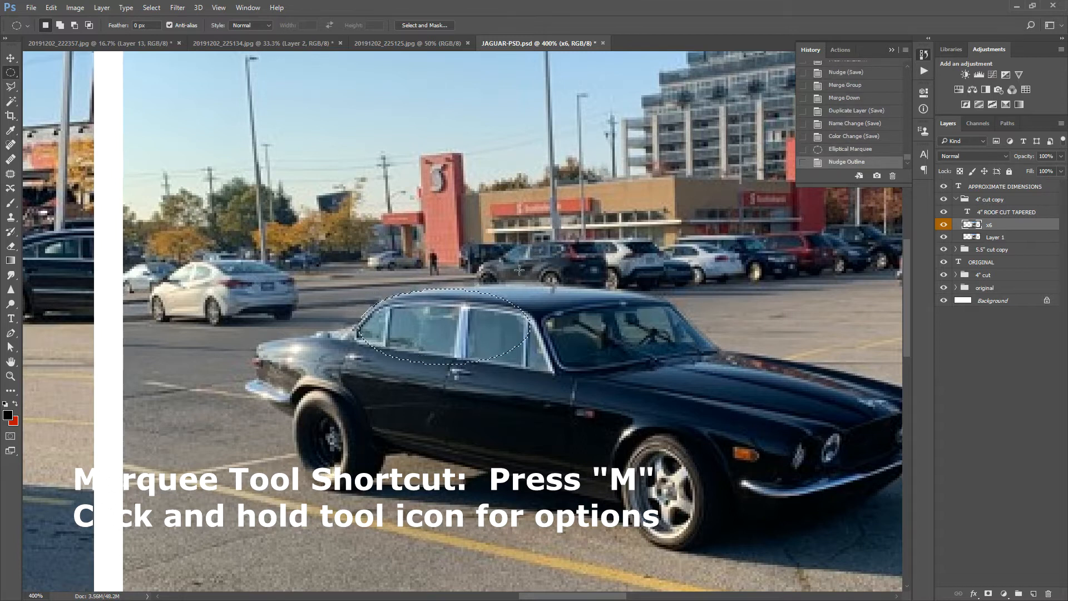
pyautogui.press('Down')
pyautogui.press('Down')
pyautogui.press('Down')
pyautogui.press('Down')
pyautogui.press('Left')
pyautogui.press('Left')
# - Redraw a taller elliptical selection over the side windows, nudge it down to the rear roof curve, and deselect it
pyautogui.moveTo(350, 365); pyautogui.dragTo(540, 257)
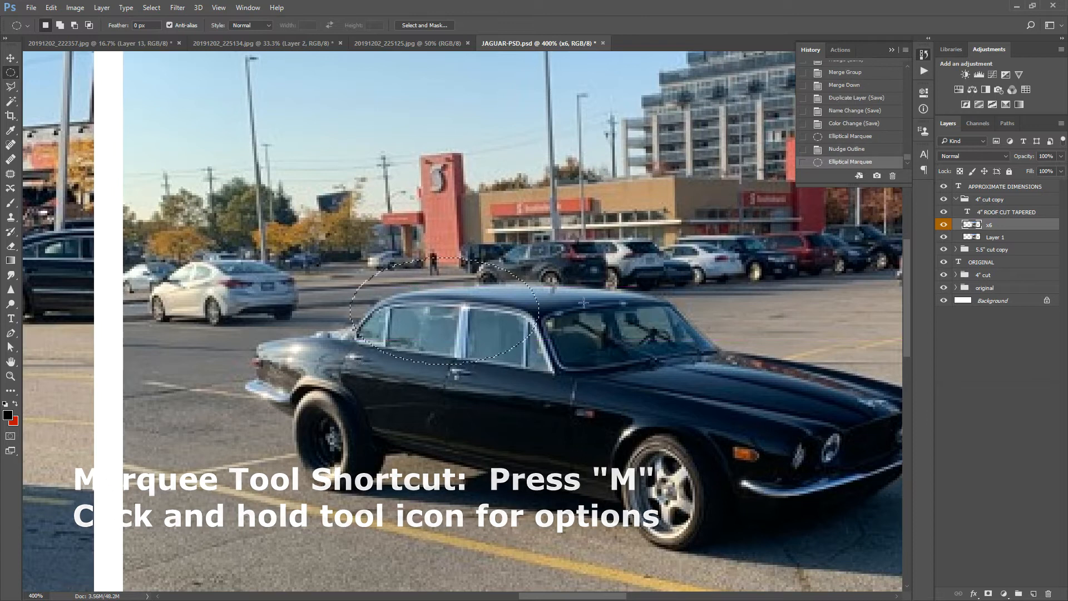
pyautogui.press('Down')
pyautogui.press('Down')
pyautogui.press('Down')
pyautogui.press('Down')
pyautogui.press('Down')
pyautogui.press('Down')
pyautogui.press('Down')
pyautogui.press('Down')
pyautogui.press('Down')
pyautogui.press('Down')
pyautogui.press('Down')
pyautogui.press('Down')
pyautogui.press('Down')
pyautogui.press('Down')
pyautogui.press('Down')
pyautogui.press('Down')
pyautogui.press('Down')
pyautogui.press('Down')
pyautogui.press('Down')
pyautogui.press('Down')
pyautogui.press('Left')
pyautogui.press('Left')
pyautogui.press('Left')
pyautogui.press('Left')
pyautogui.press('Left')
pyautogui.press('Left')
pyautogui.press('Left')
pyautogui.press('Left')
pyautogui.press('Right')
pyautogui.press('Right')
pyautogui.press('Right')
pyautogui.press('Right')
pyautogui.press('Right')
pyautogui.press('Right')
pyautogui.press('Right')
pyautogui.press('Right')
pyautogui.press('Up')
pyautogui.press('Up')
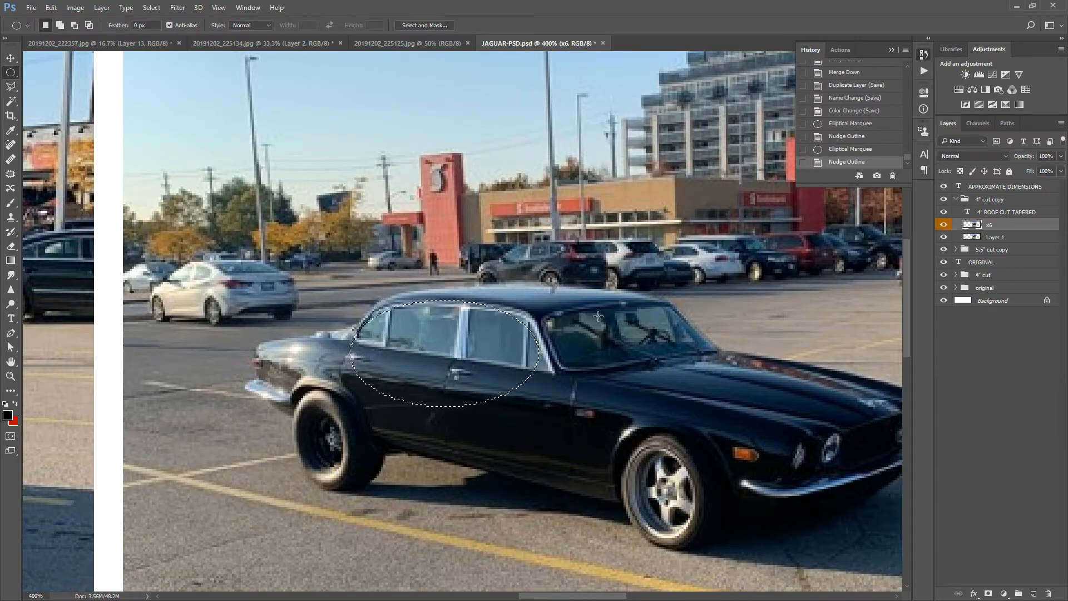
pyautogui.press('Right')
pyautogui.press('Up')
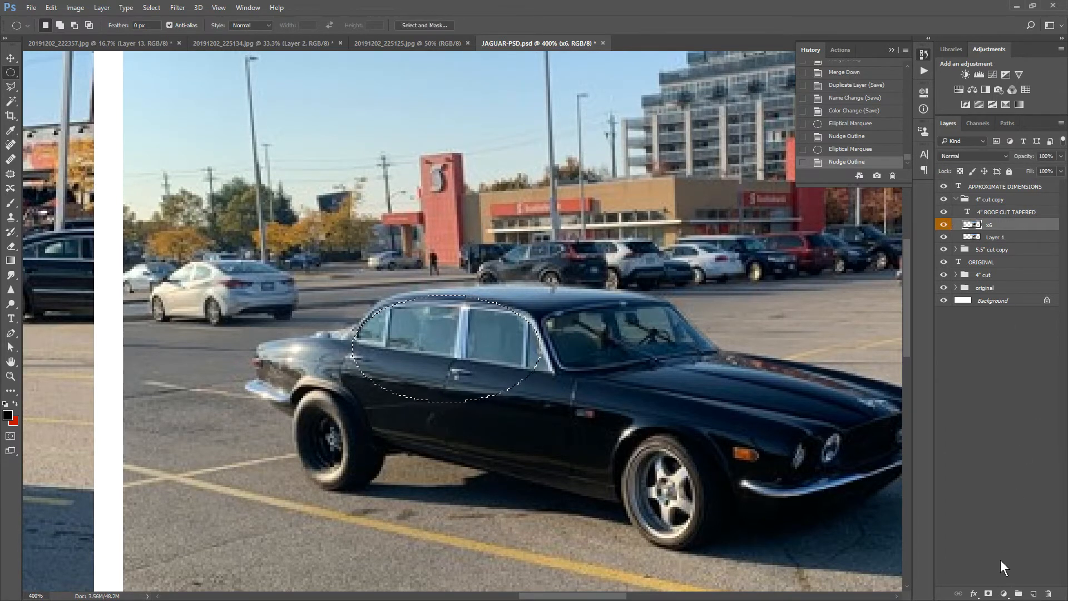
pyautogui.click(388, 292)
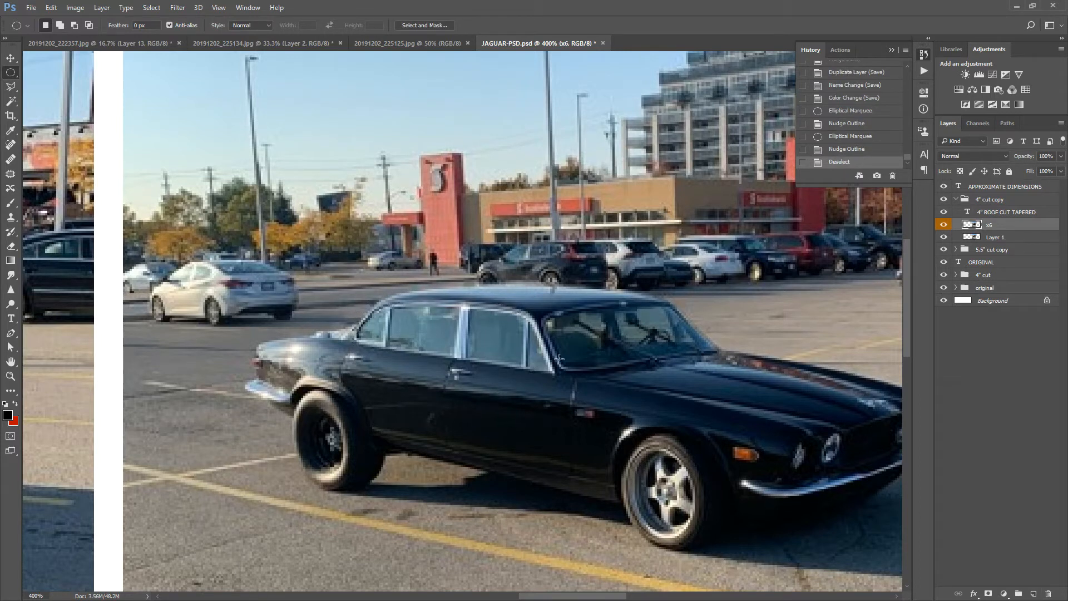
# - Draw a white ellipse shape of about 40 × 35 px over the car's rear side window
pyautogui.moveTo(653, 363)
pyautogui.mouseDown()
pyautogui.moveTo(615, 363)
pyautogui.moveTo(613, 348)
pyautogui.moveTo(637, 363)
pyautogui.mouseUp()
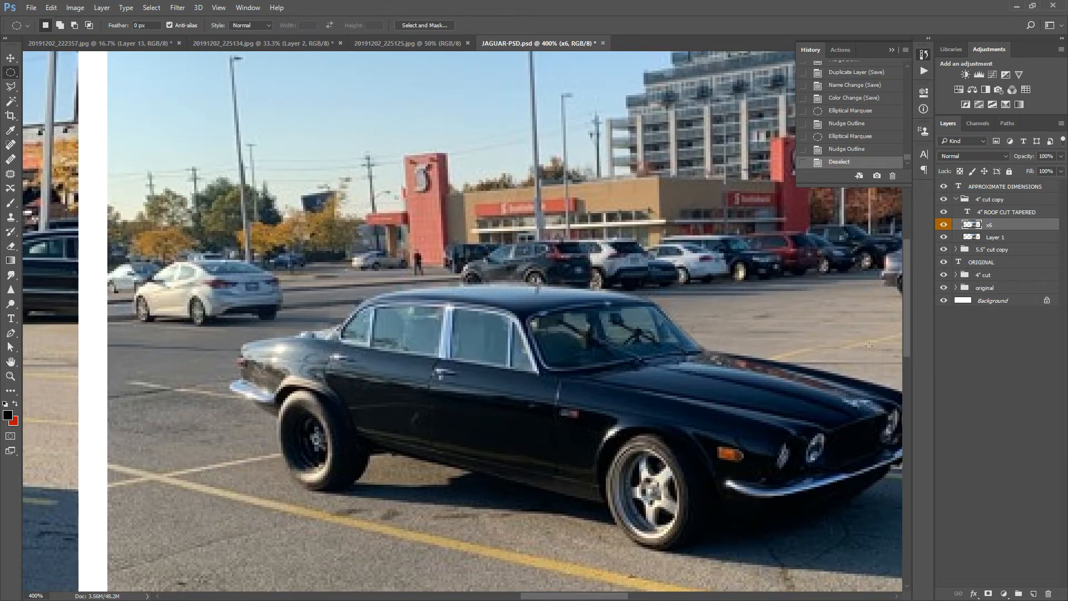
pyautogui.moveTo(736, 384); pyautogui.dragTo(704, 370)
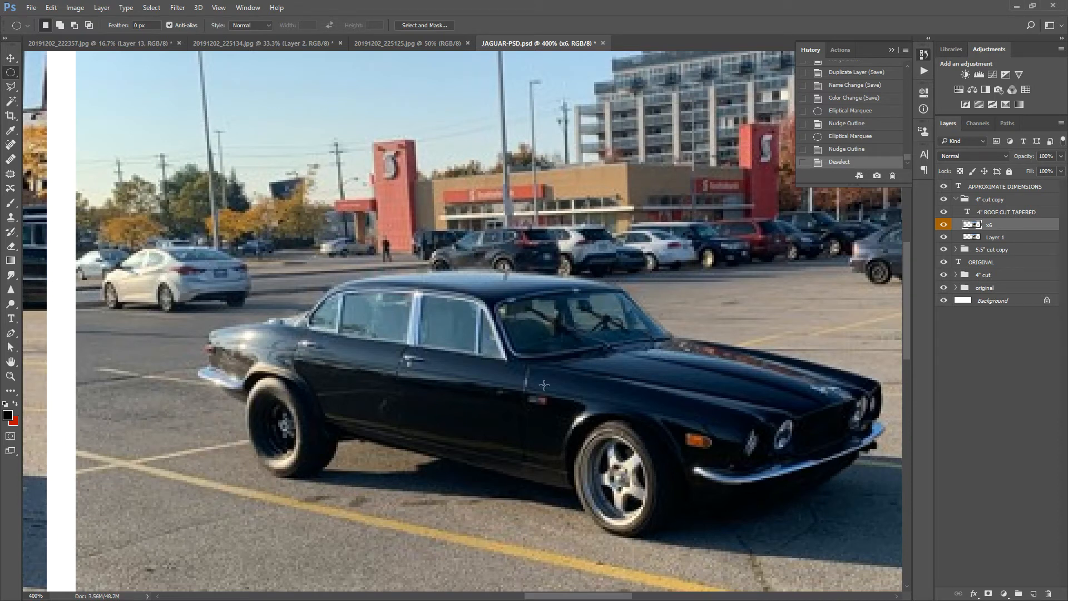
pyautogui.moveTo(433, 381)
pyautogui.mouseDown()
pyautogui.moveTo(446, 382)
pyautogui.moveTo(432, 377)
pyautogui.mouseUp()
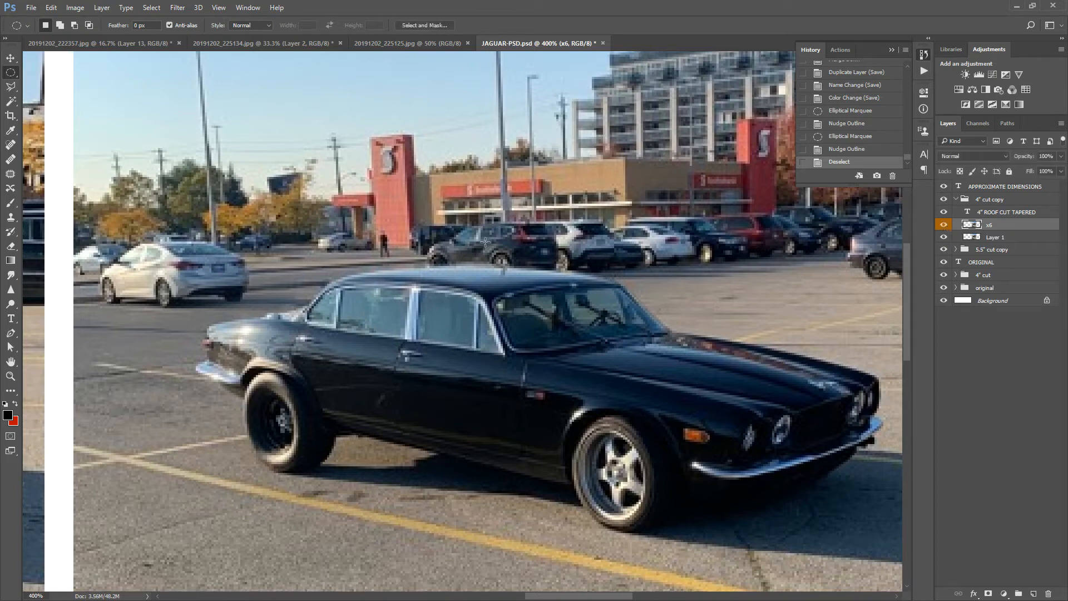
pyautogui.click(12, 290)
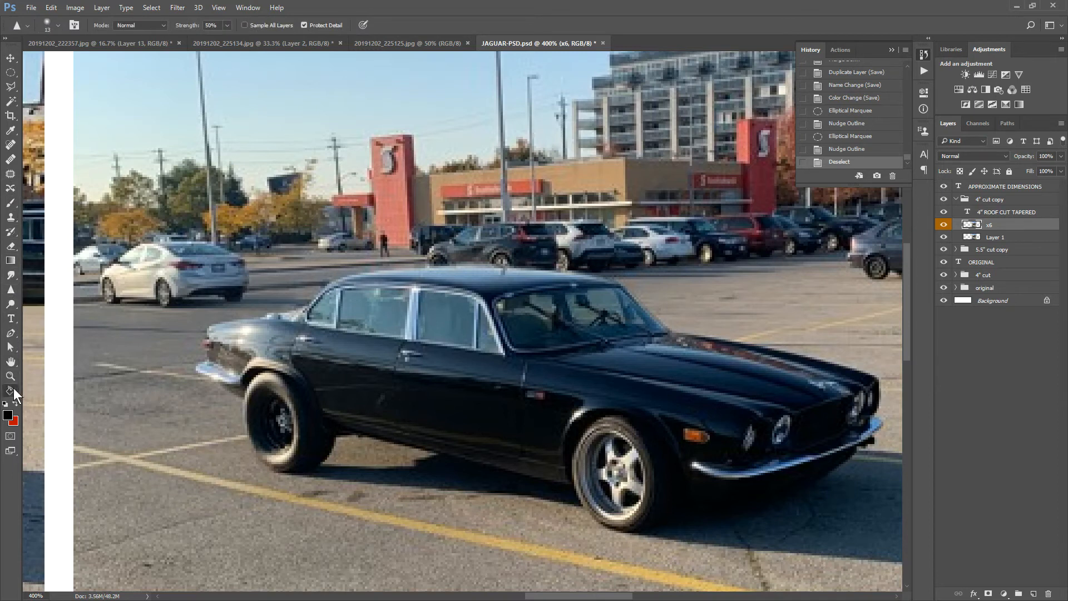
pyautogui.click(14, 388)
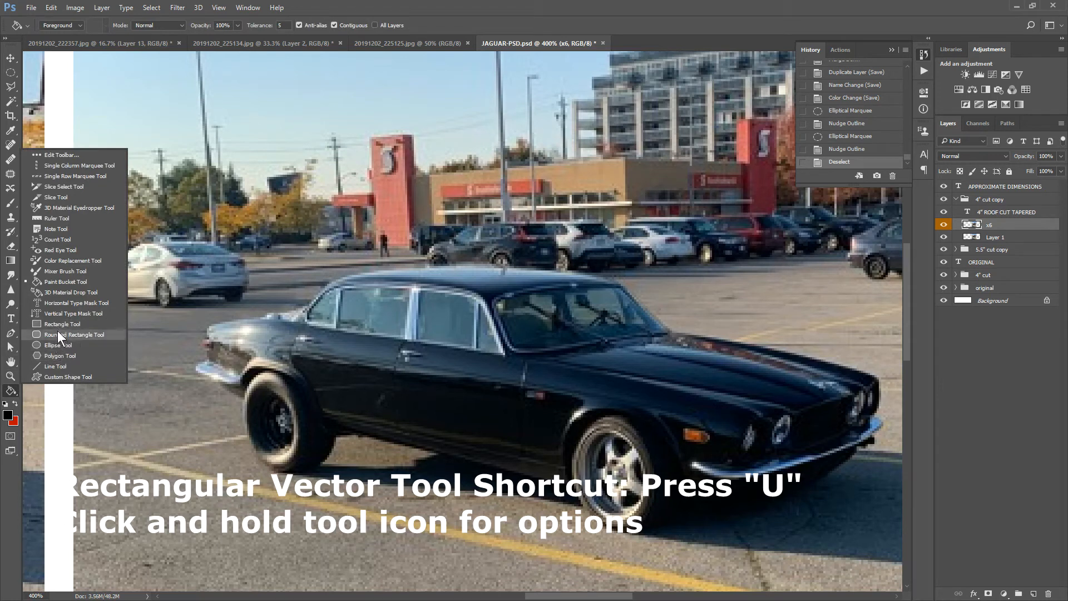
pyautogui.click(56, 345)
pyautogui.moveTo(312, 287)
pyautogui.mouseDown()
pyautogui.moveTo(429, 326)
pyautogui.moveTo(401, 367)
pyautogui.mouseUp()
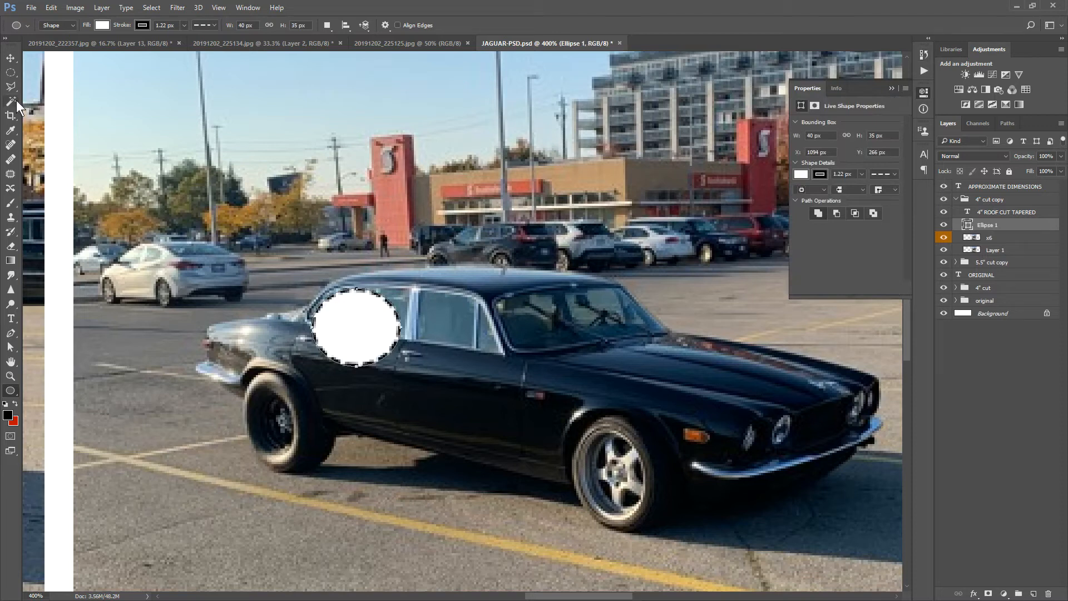
# - Shift the ellipse over the rear window with Direct Selection and reshape its outline to trace a tapered rear roofline
pyautogui.click(11, 333)
pyautogui.click(15, 349)
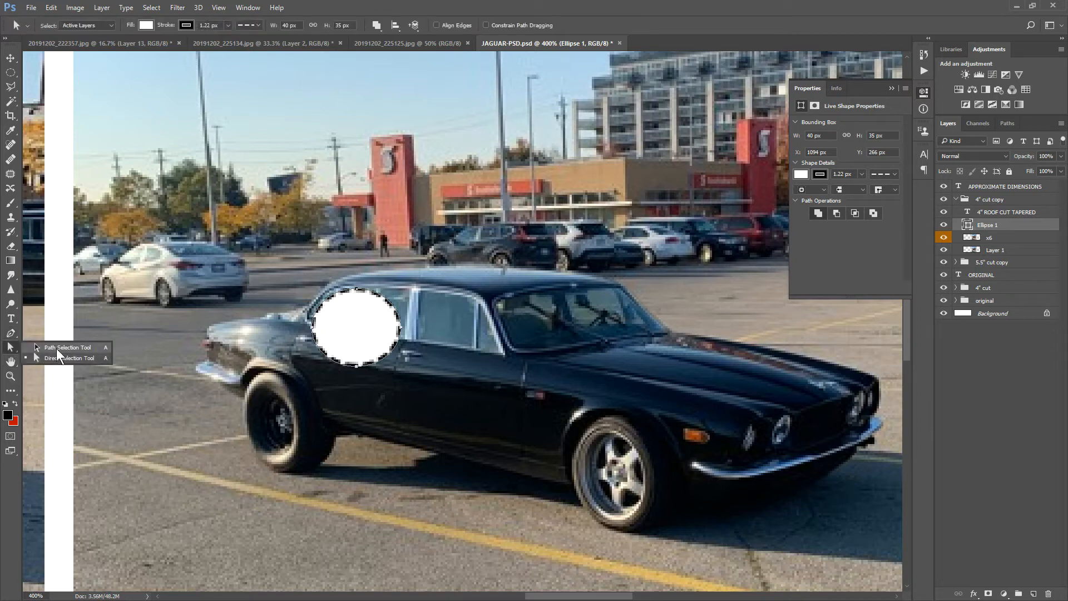
pyautogui.click(62, 358)
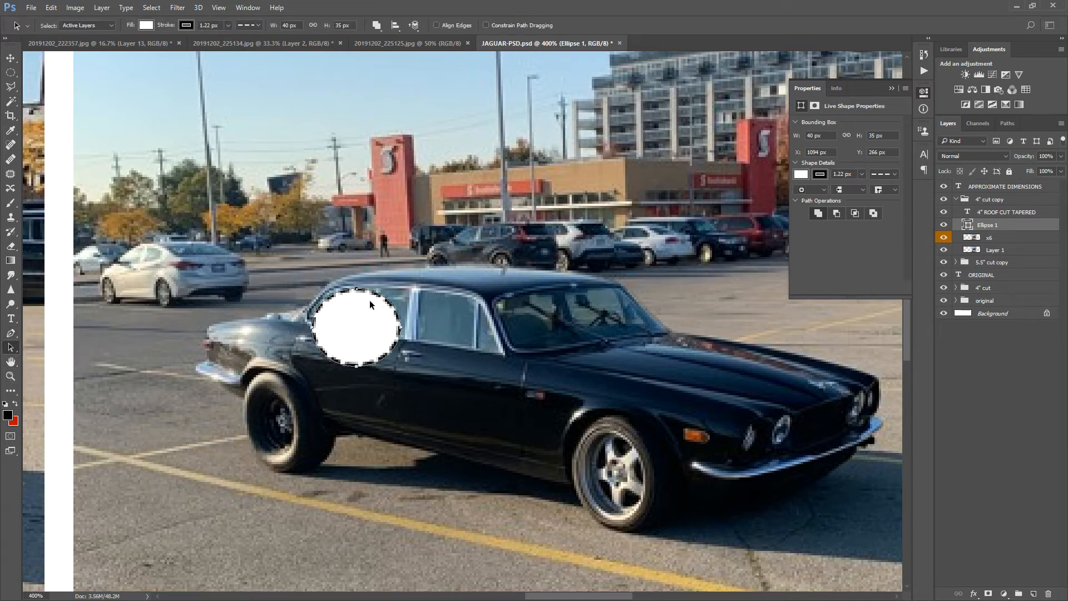
pyautogui.moveTo(358, 289); pyautogui.dragTo(355, 274)
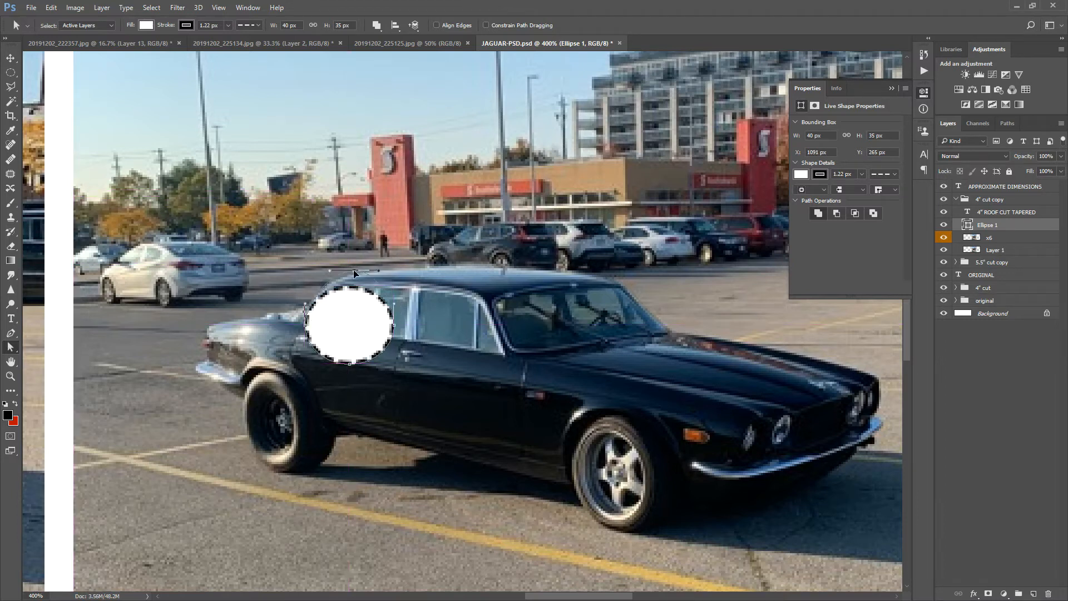
pyautogui.click(354, 223)
pyautogui.click(420, 387)
pyautogui.moveTo(345, 286); pyautogui.dragTo(353, 267)
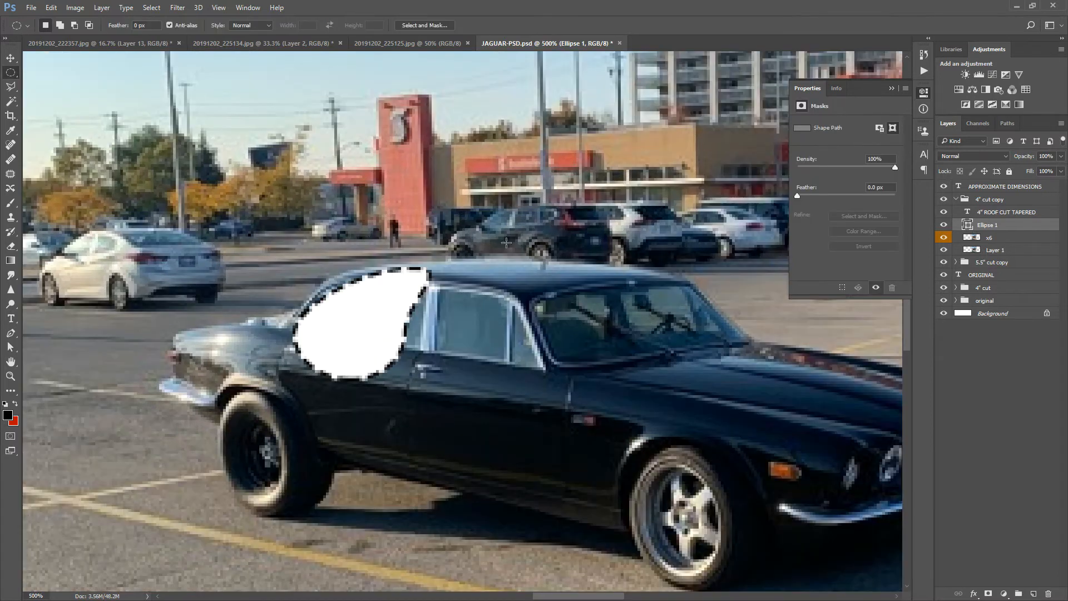
# - Load the Ellipse 1 shape's outline as a selection and invert the selection
pyautogui.keyDown('ctrl'); pyautogui.click(967, 226); pyautogui.keyUp('ctrl')
pyautogui.rightClick(362, 303)
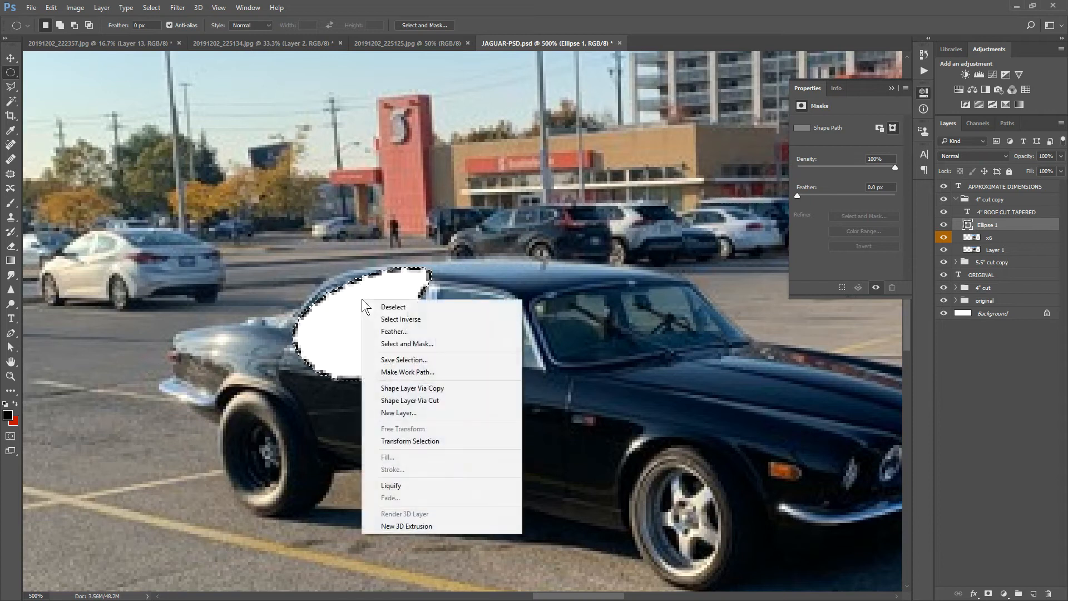
pyautogui.click(402, 321)
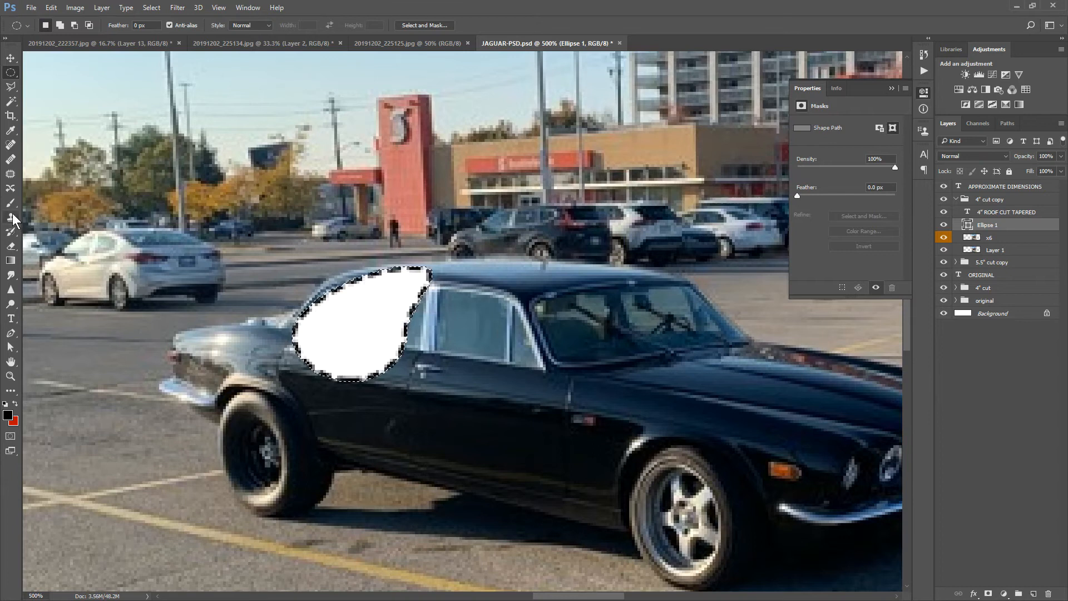
# - On layer x6, smudge the rear roof edge outside the ellipse outline using the Smudge tool with a small brush
pyautogui.click(9, 275)
pyautogui.hotkey('alt', '[')
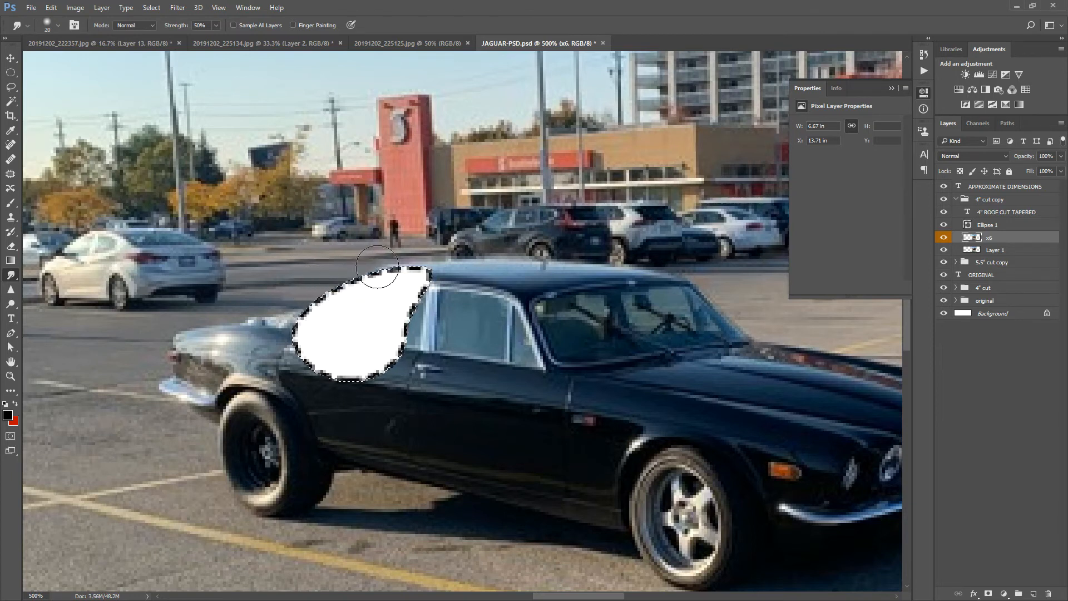
pyautogui.click(10, 332)
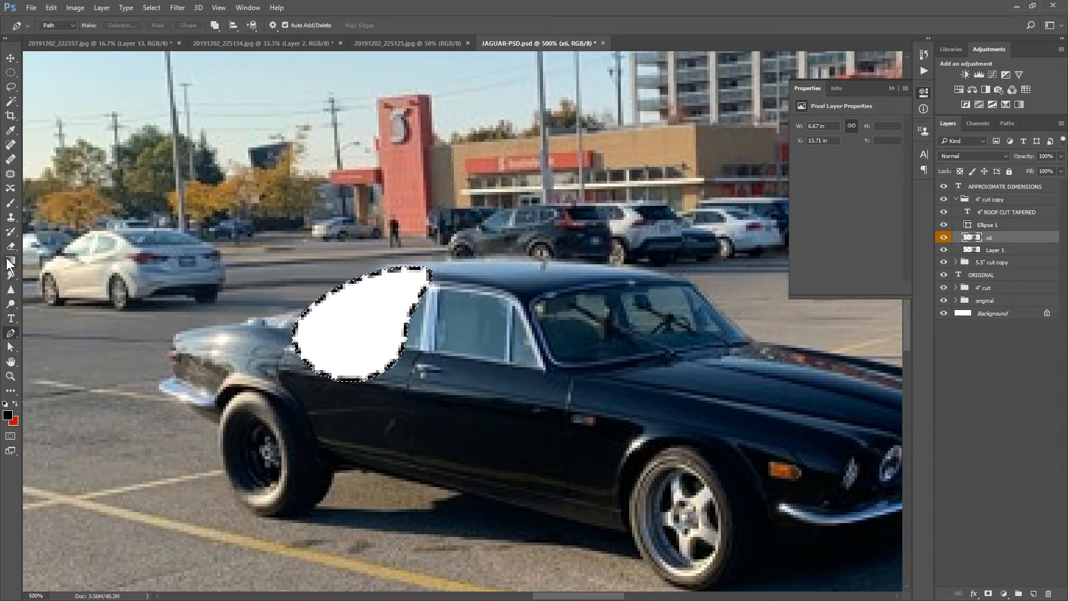
pyautogui.click(11, 275)
pyautogui.press('[')
pyautogui.press('[')
pyautogui.press('[')
pyautogui.press('[')
pyautogui.press('[')
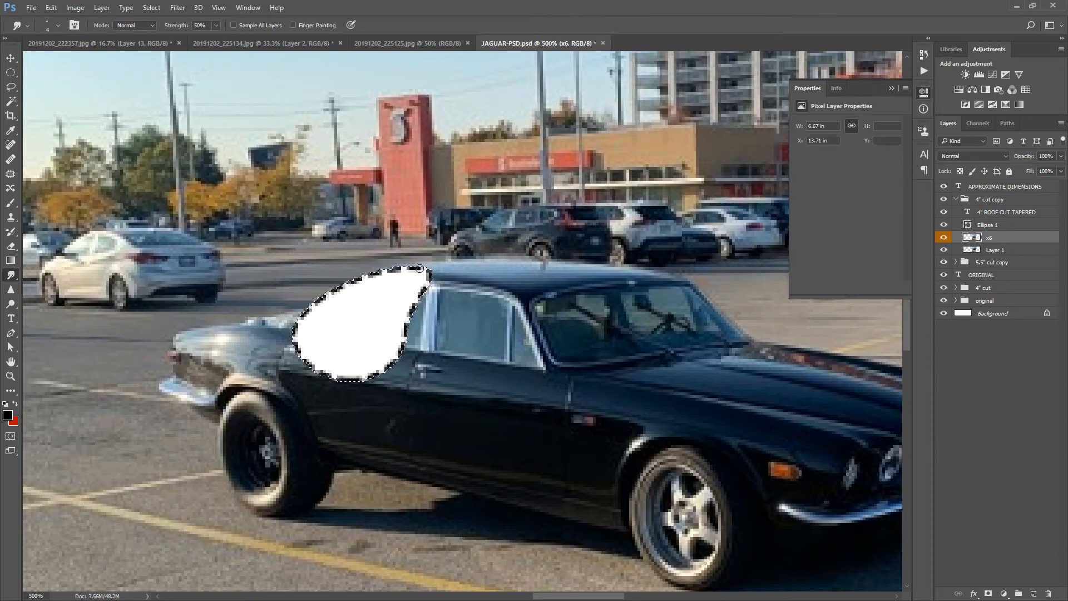
# - Hide the Ellipse 1 layer and deselect its outline on the car
pyautogui.click(945, 225)
pyautogui.click(945, 225)
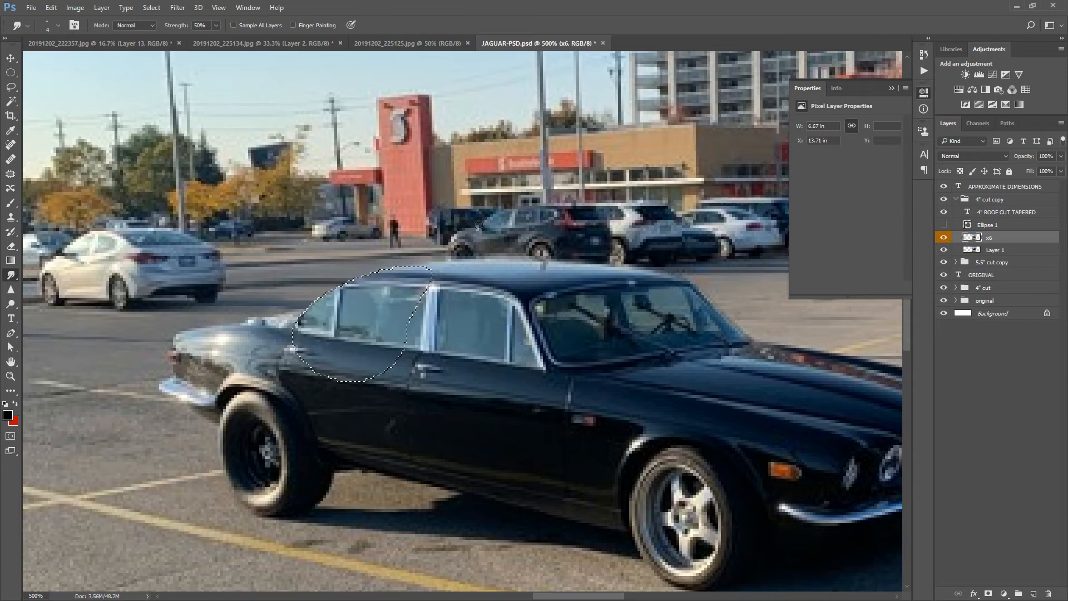
pyautogui.press('m')
pyautogui.click(476, 230)
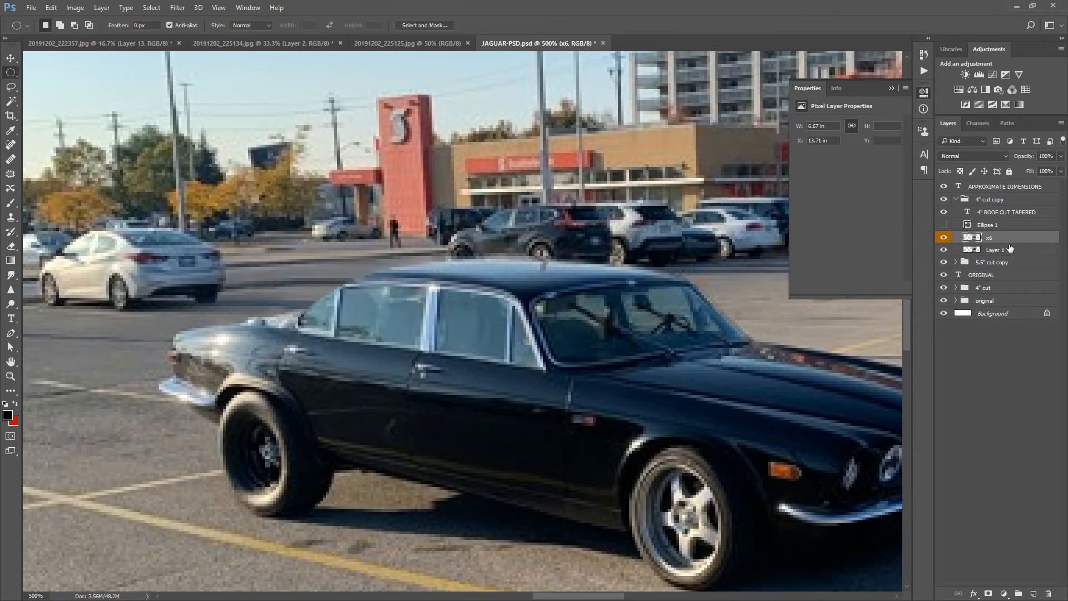
# - Toggle the visibility of layer x6 repeatedly to compare its rear roofline with the one in Layer 1
pyautogui.click(944, 239)
pyautogui.click(944, 239)
pyautogui.click(10, 87)
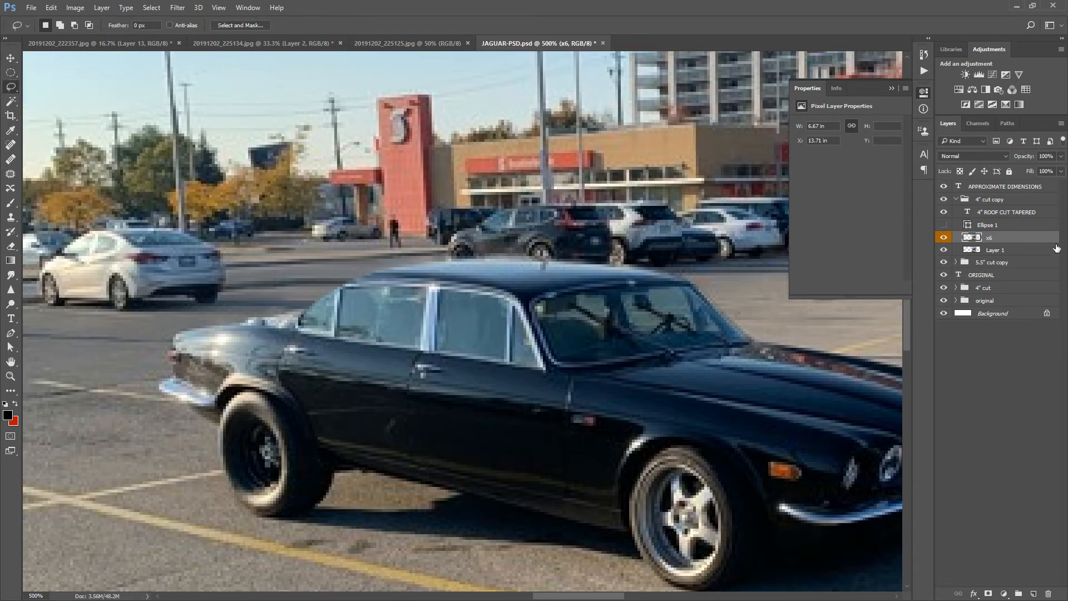
pyautogui.click(944, 238)
pyautogui.click(944, 238)
pyautogui.click(944, 239)
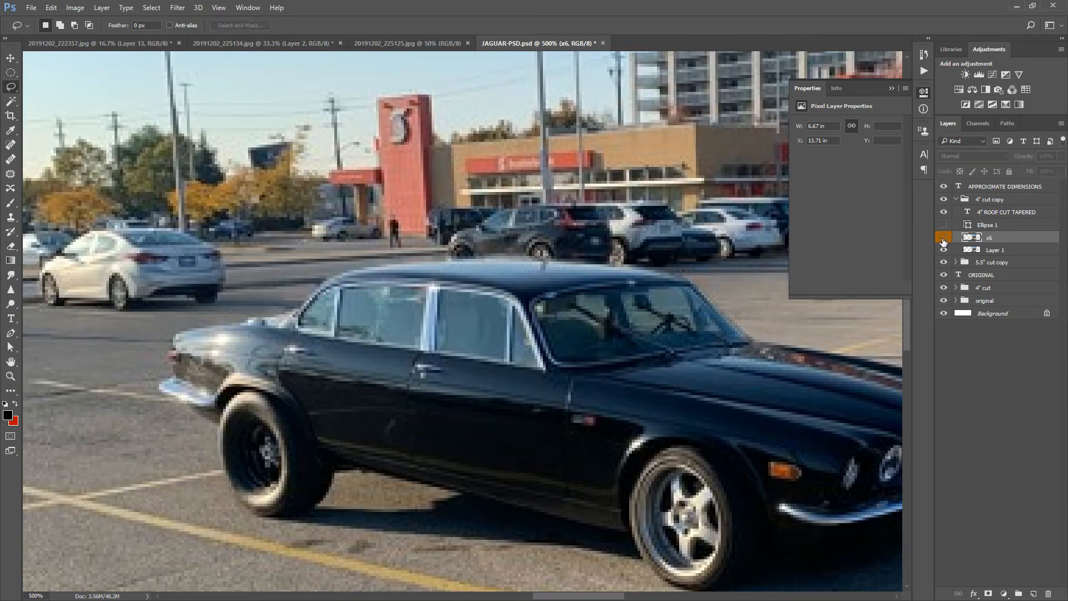
pyautogui.click(944, 238)
pyautogui.click(944, 239)
pyautogui.click(944, 238)
pyautogui.click(943, 239)
pyautogui.click(944, 238)
pyautogui.click(944, 238)
pyautogui.click(944, 239)
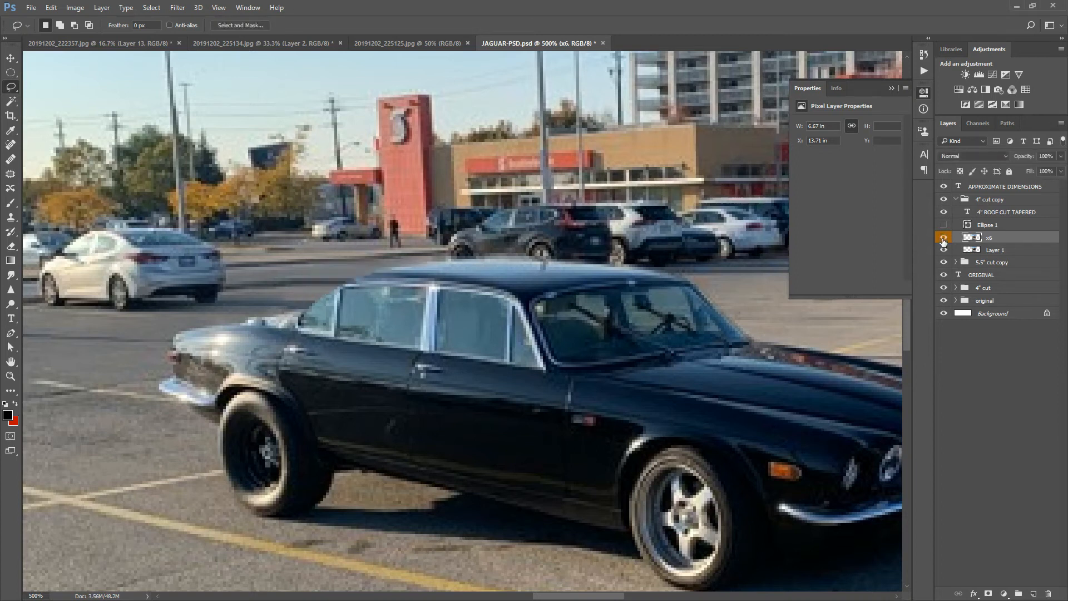
pyautogui.click(944, 238)
pyautogui.click(944, 238)
pyautogui.click(944, 238)
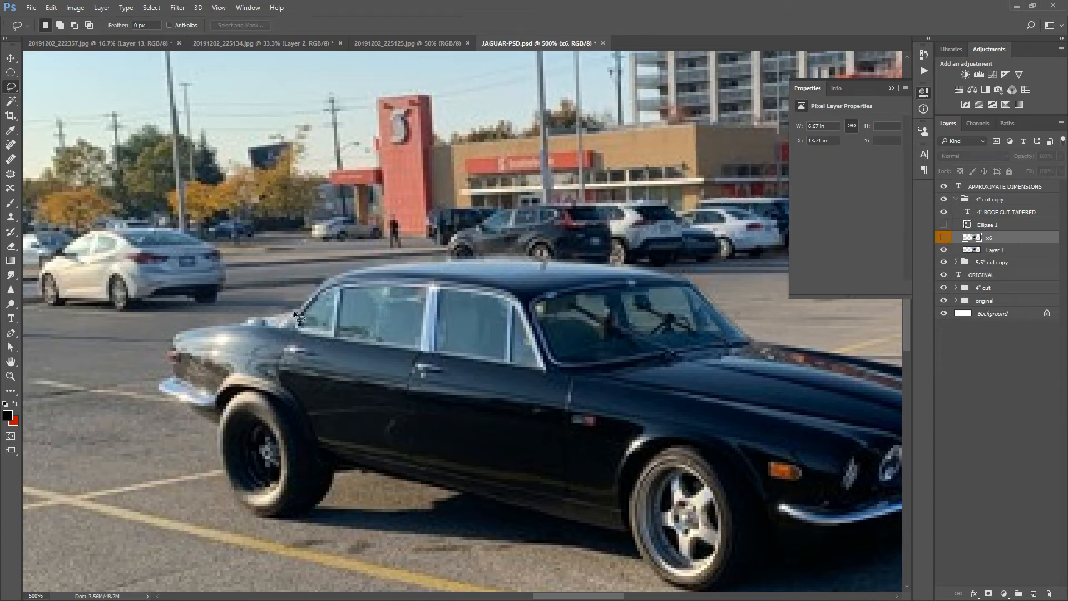
# - Lasso the rear quarter window, copy that area of Layer 1 to a new layer, and place it above x6
pyautogui.moveTo(340, 278); pyautogui.dragTo(345, 285)
pyautogui.moveTo(306, 321); pyautogui.dragTo(298, 326)
pyautogui.click(977, 252)
pyautogui.hotkey('ctrl', 'j')
pyautogui.moveTo(980, 250); pyautogui.dragTo(980, 236)
# - Nudge the copied rear quarter window to the right and rotate it slightly with Free Transform to suit the tapered roofline
pyautogui.press('v')
pyautogui.press('Right')
pyautogui.press('Right')
pyautogui.press('Right')
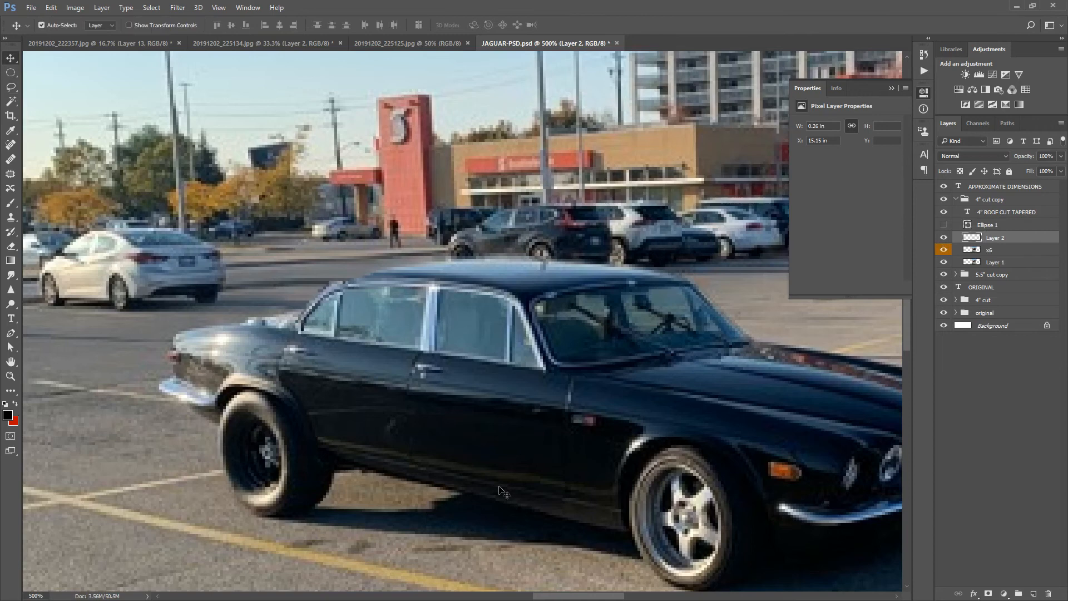
pyautogui.hotkey('ctrl', 't')
pyautogui.scroll(1, 295, 312)
pyautogui.moveTo(365, 263); pyautogui.dragTo(389, 244)
pyautogui.press('Return')
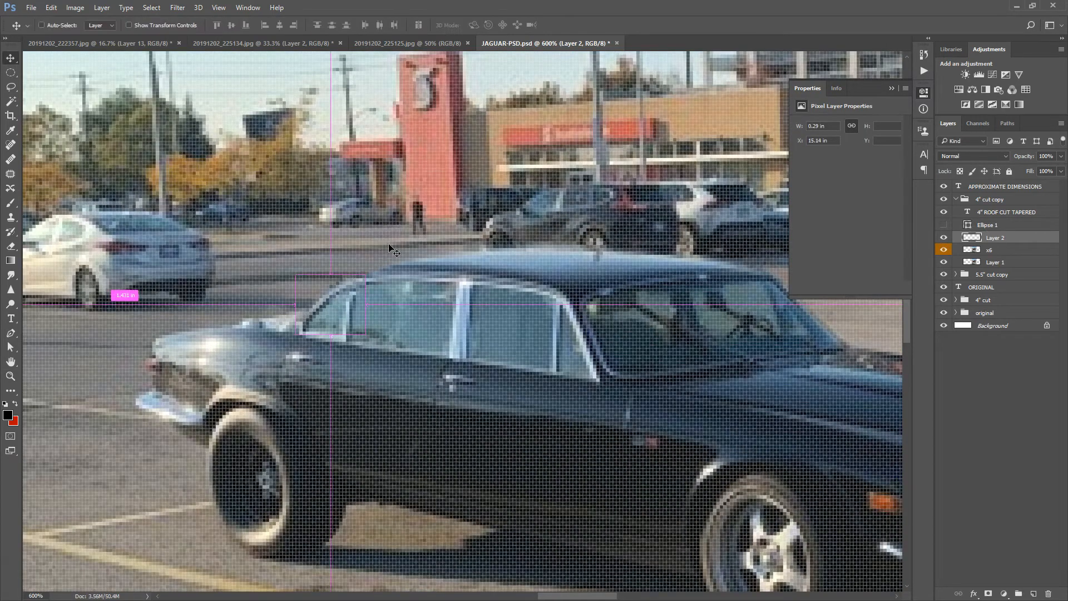
# - Nudge the rotated rear quarter window piece into alignment with the car body, and examine the fit up close
pyautogui.scroll(-1, 389, 248)
pyautogui.press('Left')
pyautogui.press('Left')
pyautogui.press('Left')
pyautogui.press('Left')
pyautogui.press('Left')
pyautogui.press('Left')
pyautogui.press('Left')
pyautogui.press('Left')
pyautogui.press('Left')
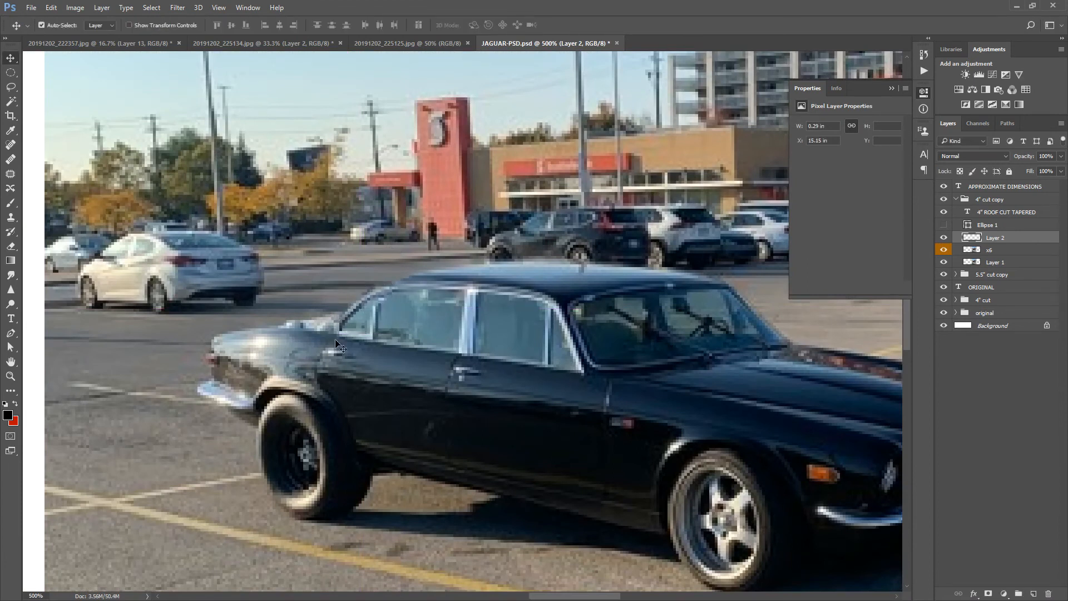
pyautogui.press('z')
pyautogui.click(394, 295)
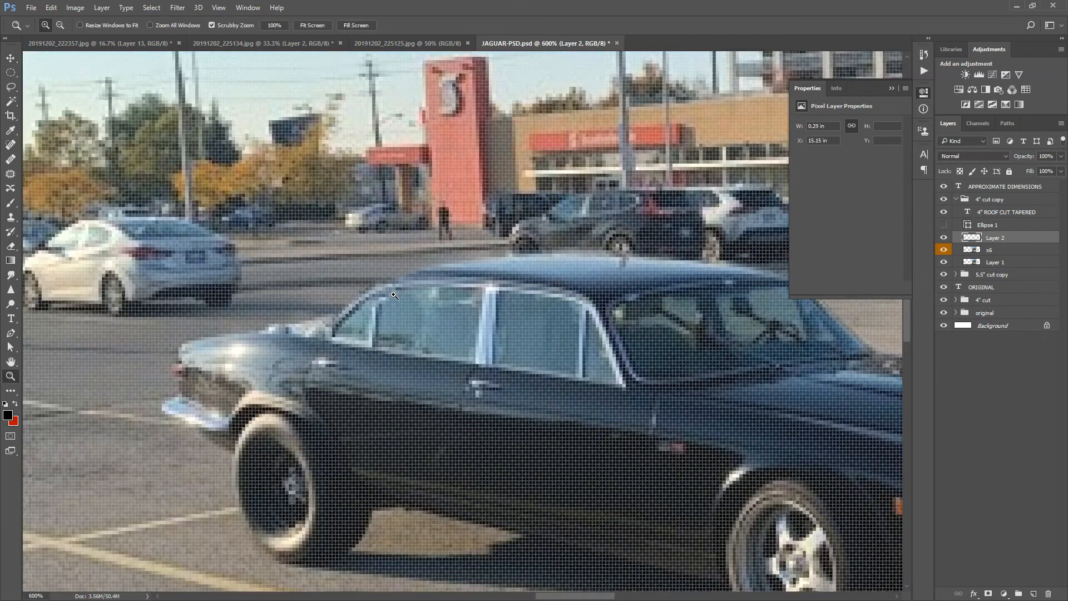
# - Check the roof with Layer 2 hidden and shown, and duplicate Layer 2
pyautogui.keyDown('alt'); pyautogui.click(394, 295); pyautogui.keyUp('alt')
pyautogui.press('e')
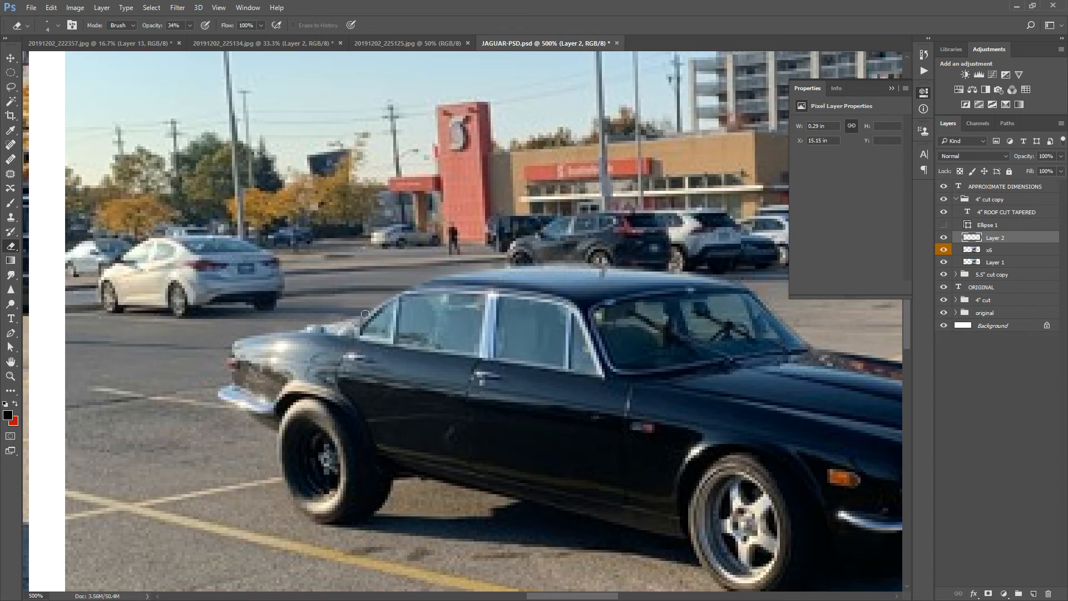
pyautogui.click(945, 238)
pyautogui.click(945, 238)
pyautogui.rightClick(1003, 239)
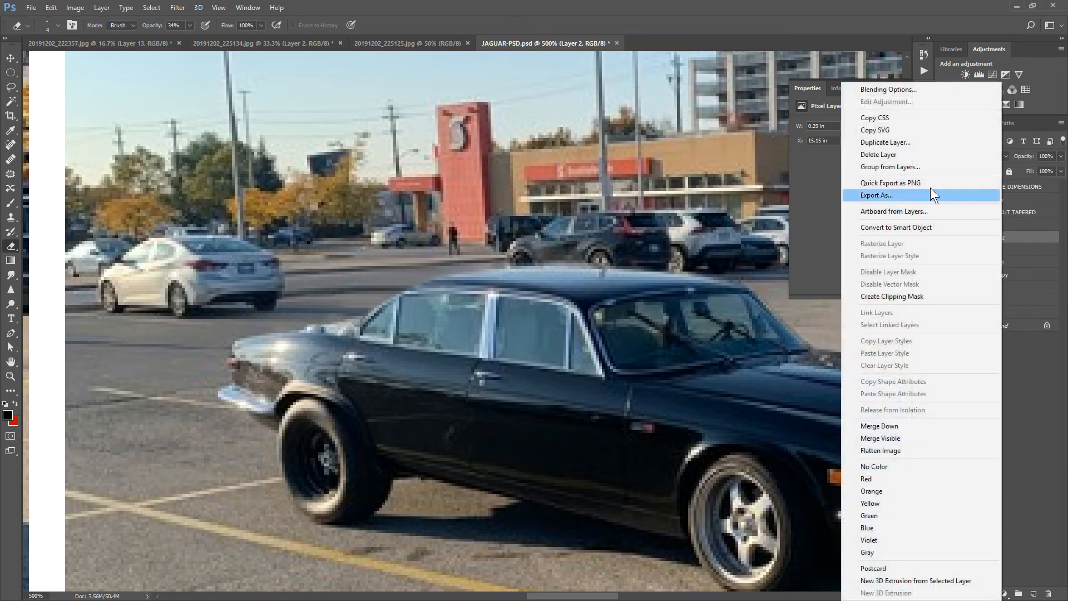
pyautogui.click(891, 141)
pyautogui.press('Return')
# - Nudge Layer 2 copy up and to the right onto the rear corner of the roofline
pyautogui.press('v')
pyautogui.hotkey('shift', 'Right')
pyautogui.hotkey('shift', 'Right')
pyautogui.hotkey('shift', 'Up')
pyautogui.hotkey('shift', 'Up')
pyautogui.hotkey('shift', 'Left')
pyautogui.hotkey('shift', 'Left')
pyautogui.hotkey('shift', 'Down')
pyautogui.hotkey('shift', 'Right')
pyautogui.hotkey('shift', 'Right')
pyautogui.hotkey('shift', 'Left')
pyautogui.press('Down')
# - Rotate Layer 2 copy about 20 degrees clockwise and nudge it into line with the rear roof edge
pyautogui.hotkey('ctrl', 't')
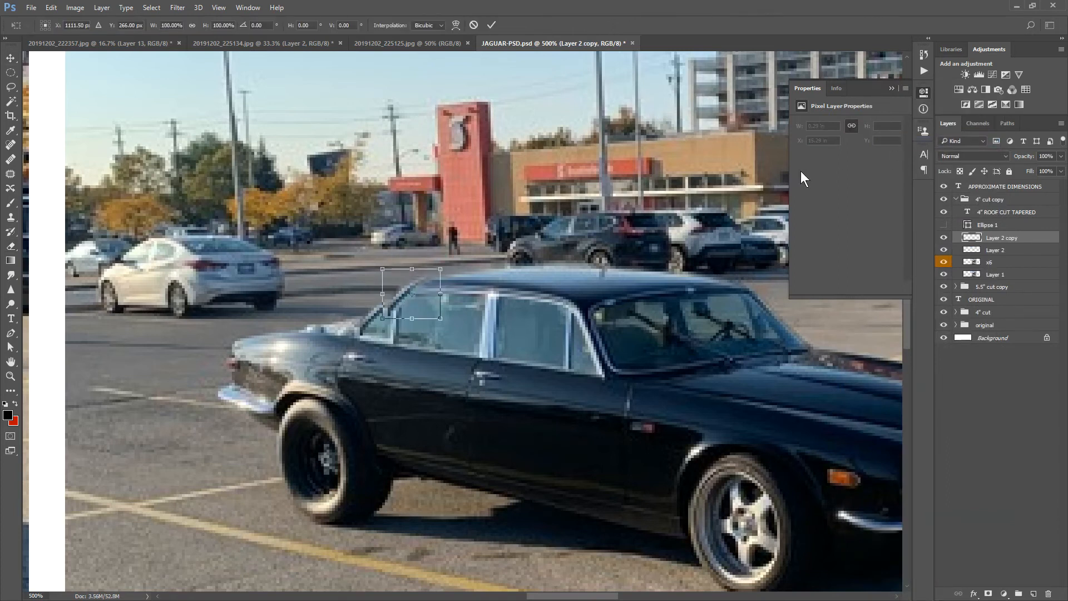
pyautogui.moveTo(468, 246); pyautogui.dragTo(504, 249)
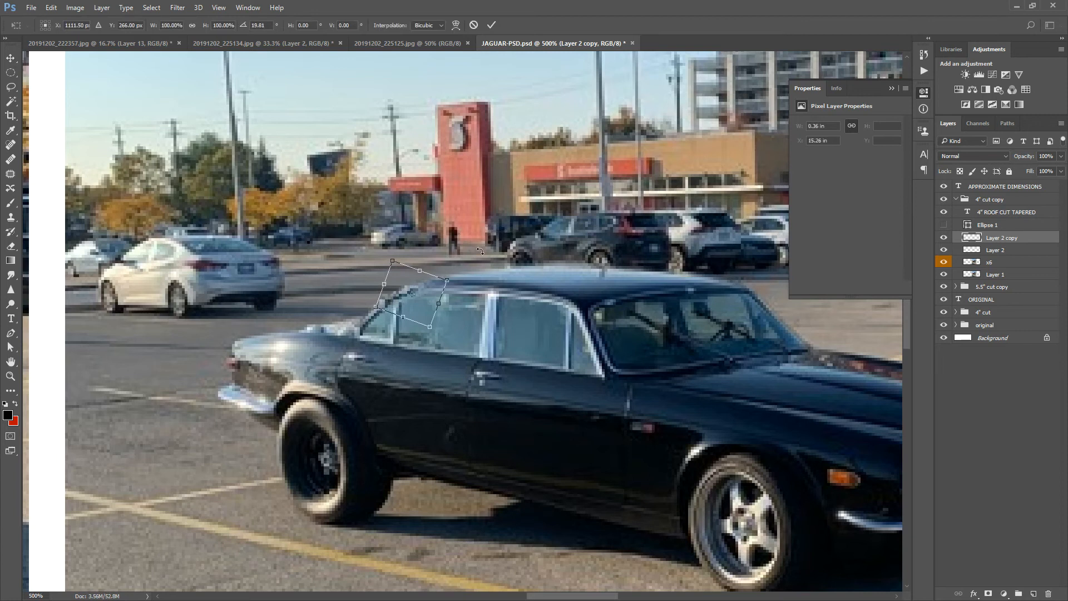
pyautogui.press('Return')
pyautogui.press('Down')
pyautogui.press('Right')
pyautogui.press('Up')
pyautogui.press('Up')
pyautogui.press('Right')
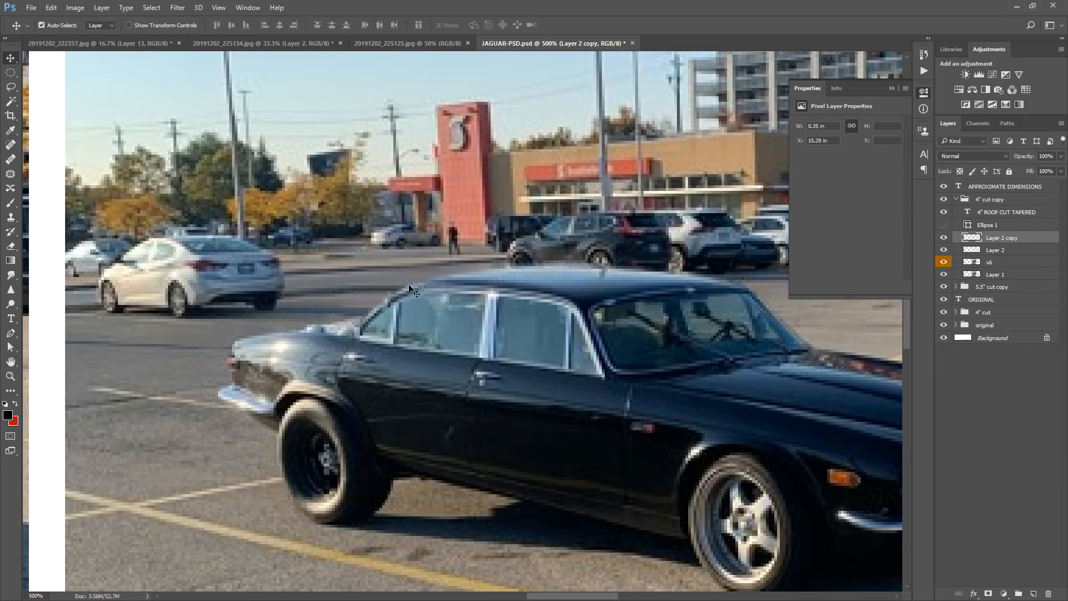
# - Examine the reworked rear roofline from afar and up close, and merge Layer 2 copy into Layer 2
pyautogui.press('e')
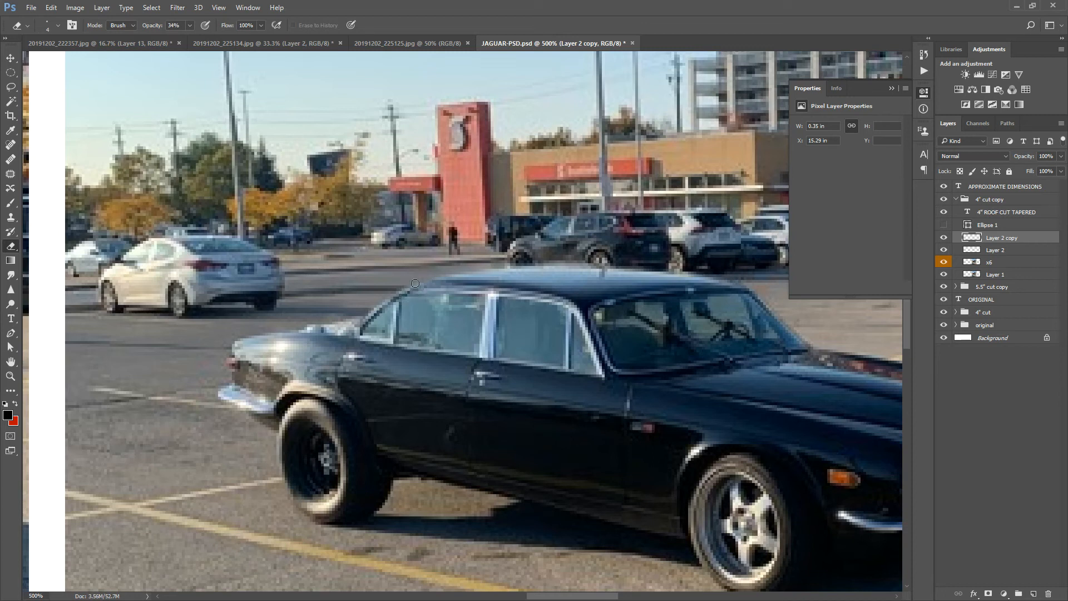
pyautogui.hotkey('ctrl', '-')
pyautogui.hotkey('ctrl', '-')
pyautogui.hotkey('ctrl', '-')
pyautogui.hotkey('ctrl', '-')
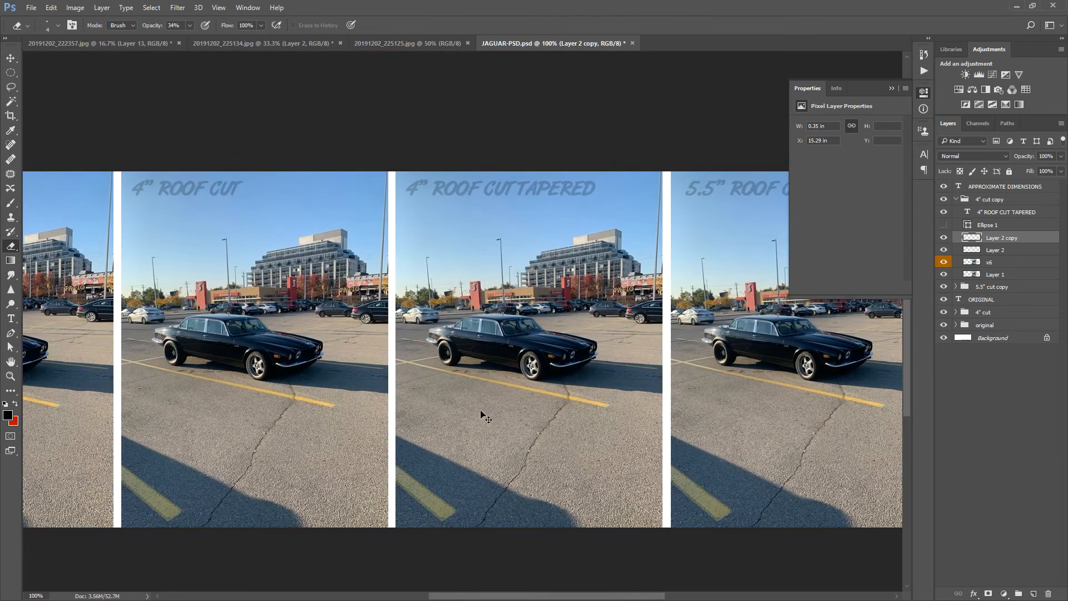
pyautogui.hotkey('ctrl', '+')
pyautogui.hotkey('ctrl', '+')
pyautogui.hotkey('ctrl', '+')
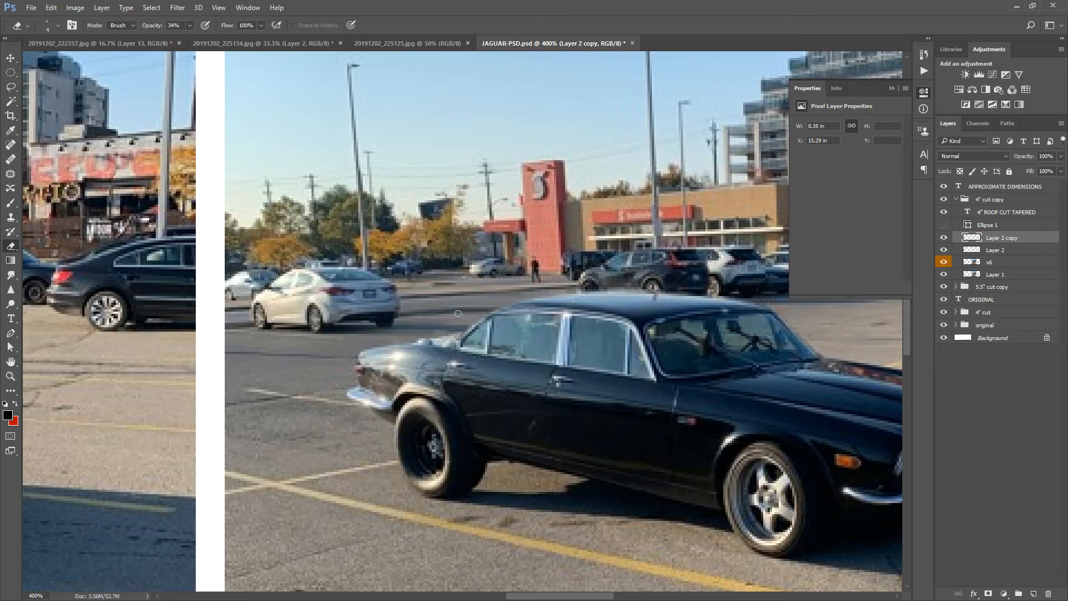
pyautogui.press('z')
pyautogui.click(517, 323)
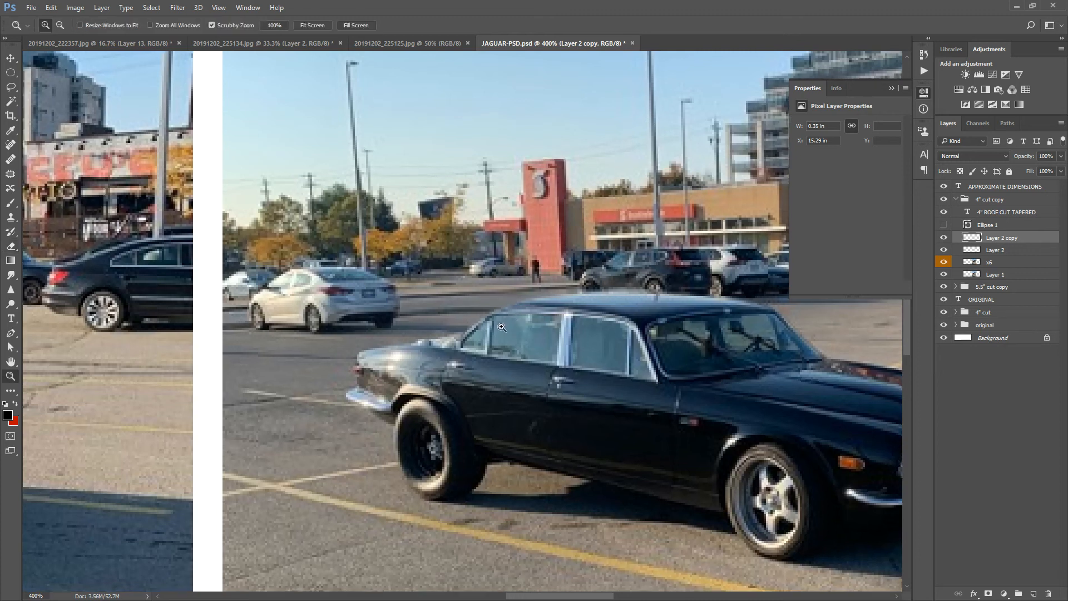
pyautogui.press('e')
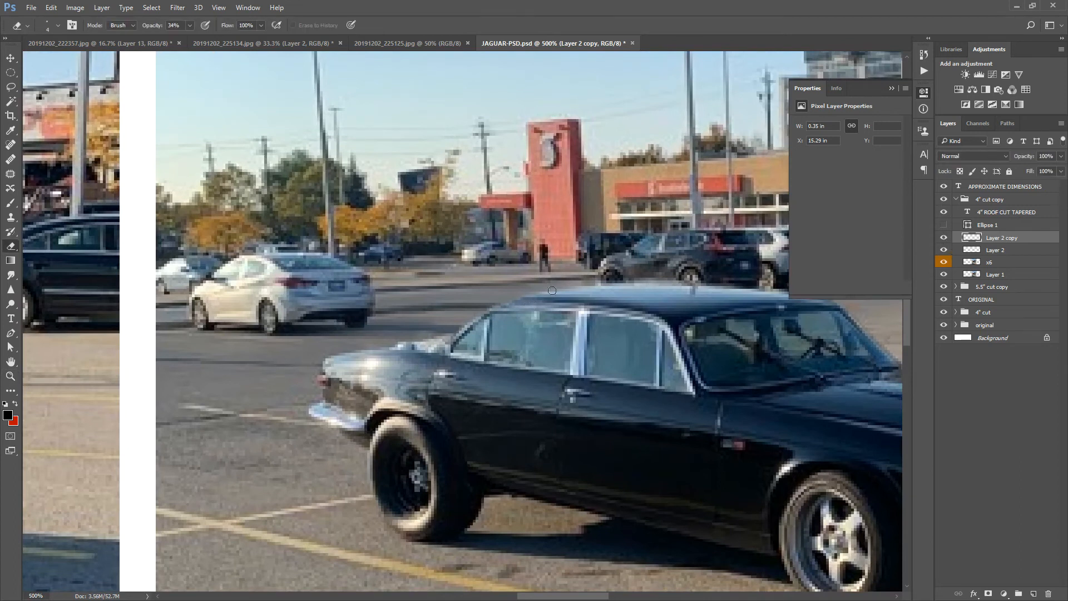
pyautogui.press('Delete')
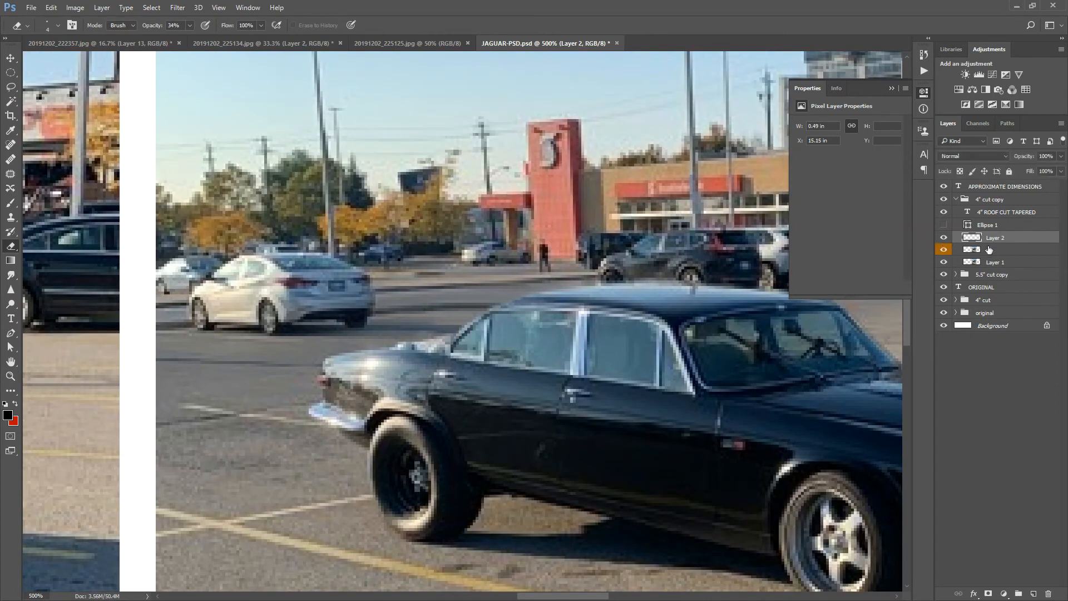
# - Soften the rear edge of the Layer 2 piece with the Eraser, and scale the piece to about 0.6 in wide
pyautogui.press('v')
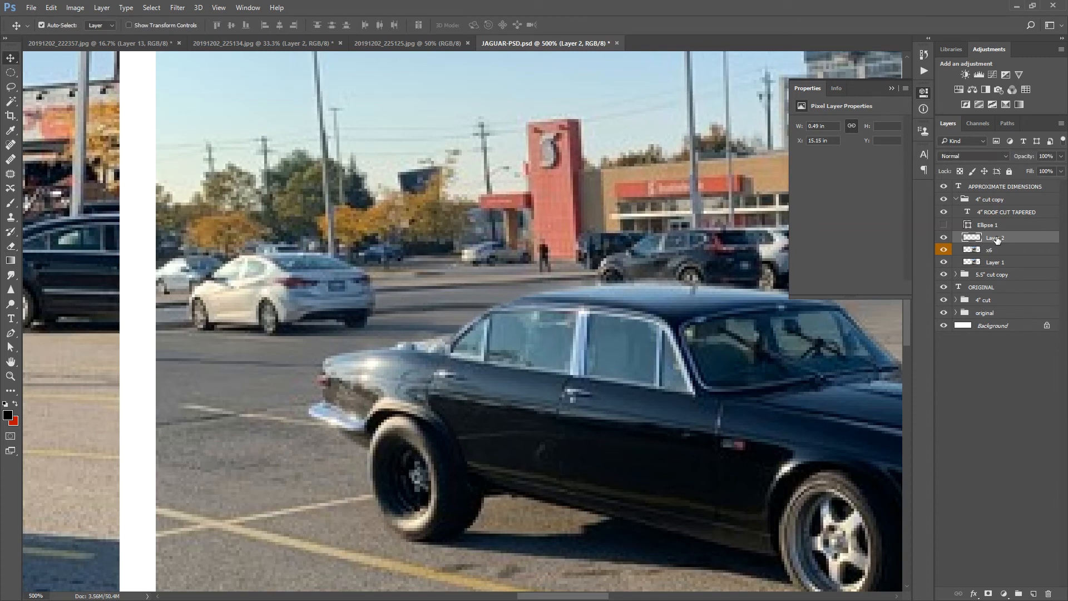
pyautogui.press('e')
pyautogui.moveTo(445, 339); pyautogui.dragTo(448, 347)
pyautogui.hotkey('ctrl', 't')
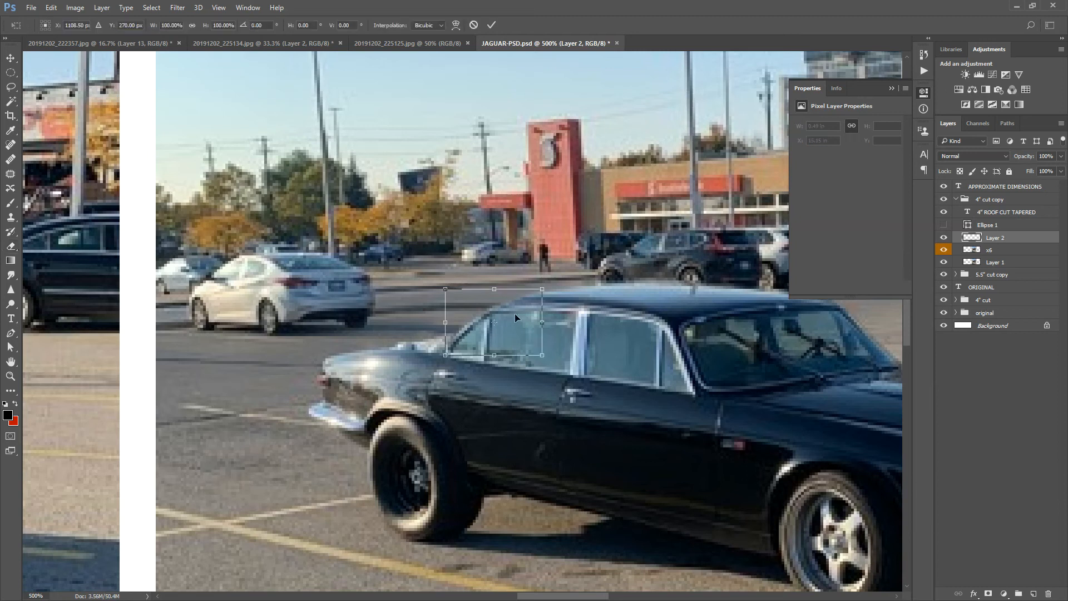
pyautogui.moveTo(548, 287)
pyautogui.mouseDown()
pyautogui.moveTo(607, 262)
pyautogui.moveTo(564, 286)
pyautogui.mouseUp()
pyautogui.press('Return')
pyautogui.press('e')
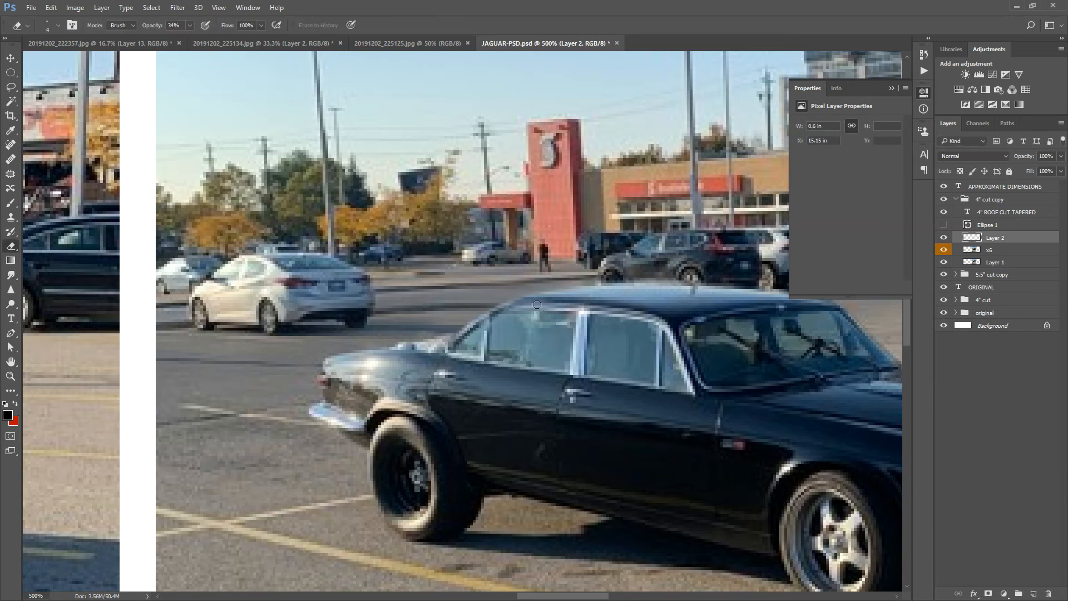
# - Warp the Layer 2 rear window piece slightly to refine its fit with the tapered roofline
pyautogui.hotkey('ctrl', 't')
pyautogui.rightClick(529, 331)
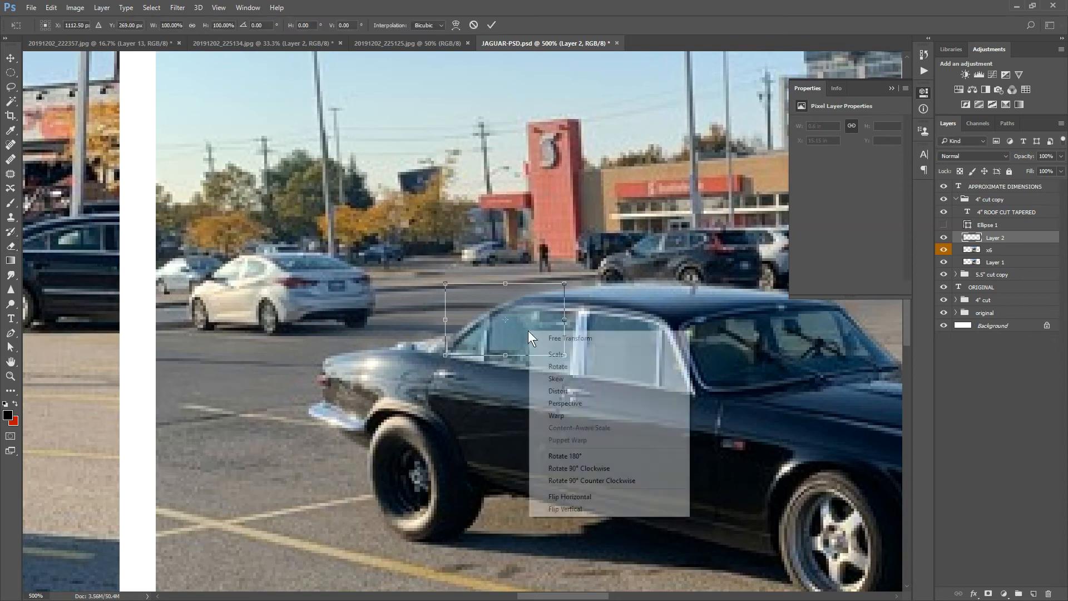
pyautogui.click(556, 415)
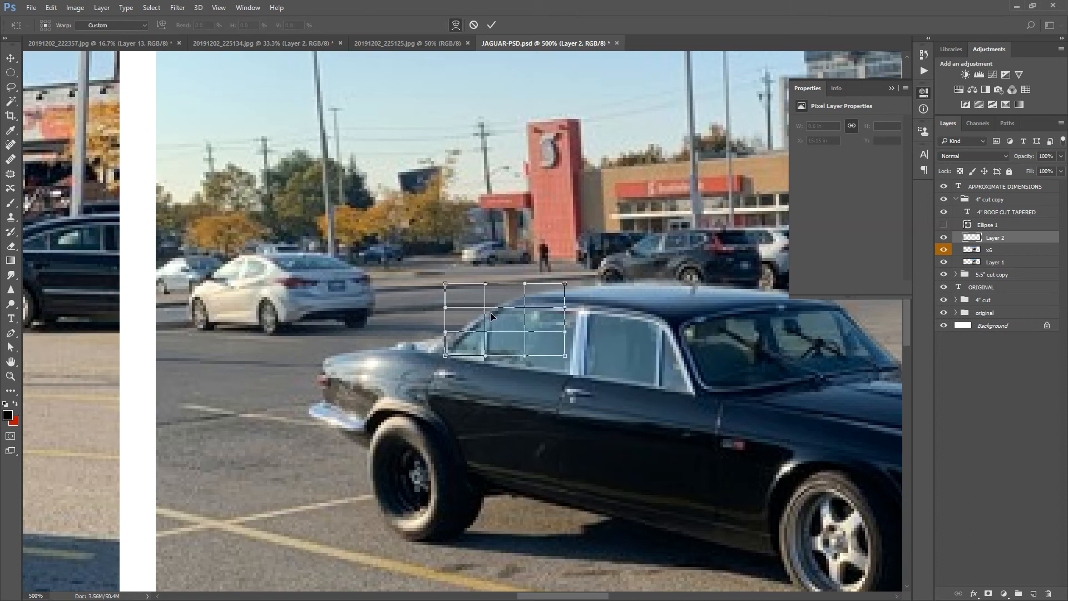
pyautogui.moveTo(506, 316); pyautogui.dragTo(482, 309)
pyautogui.hotkey('ctrl', 'z')
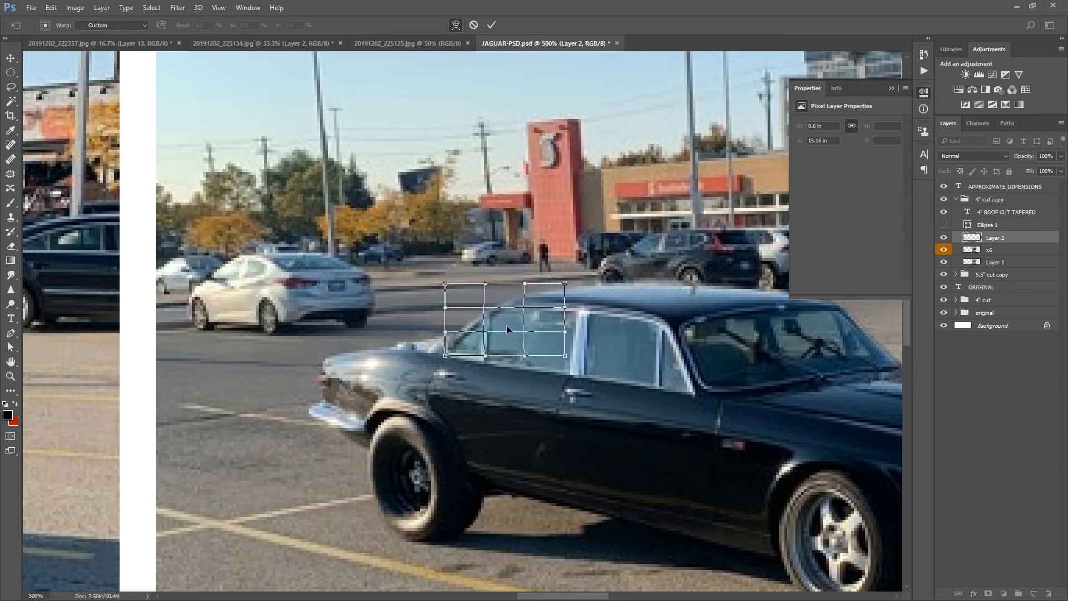
pyautogui.press('Return')
pyautogui.press('e')
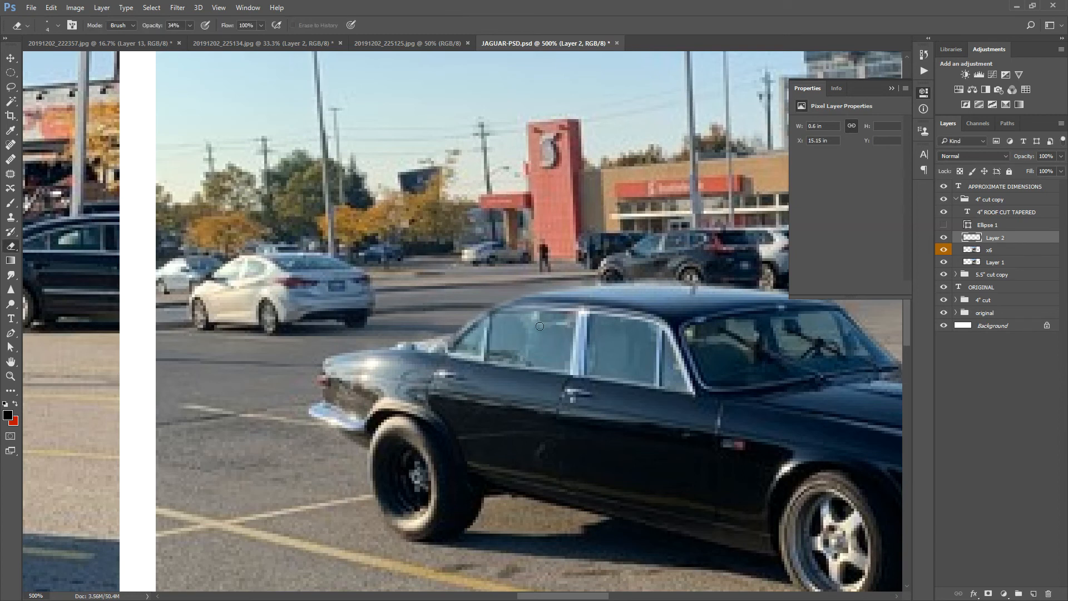
pyautogui.hotkey('ctrl', 't')
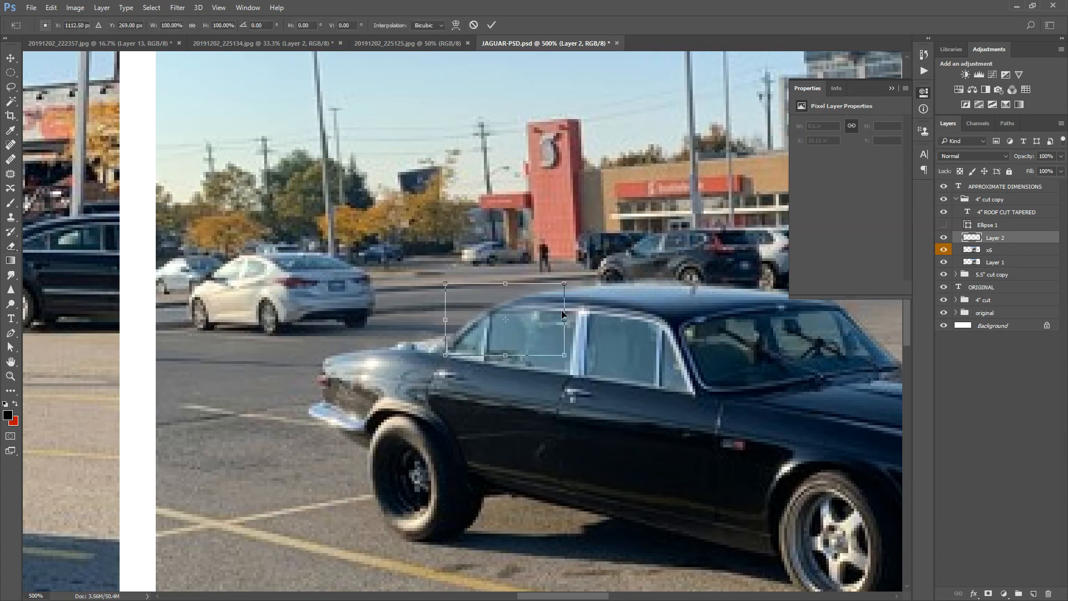
pyautogui.press('Escape')
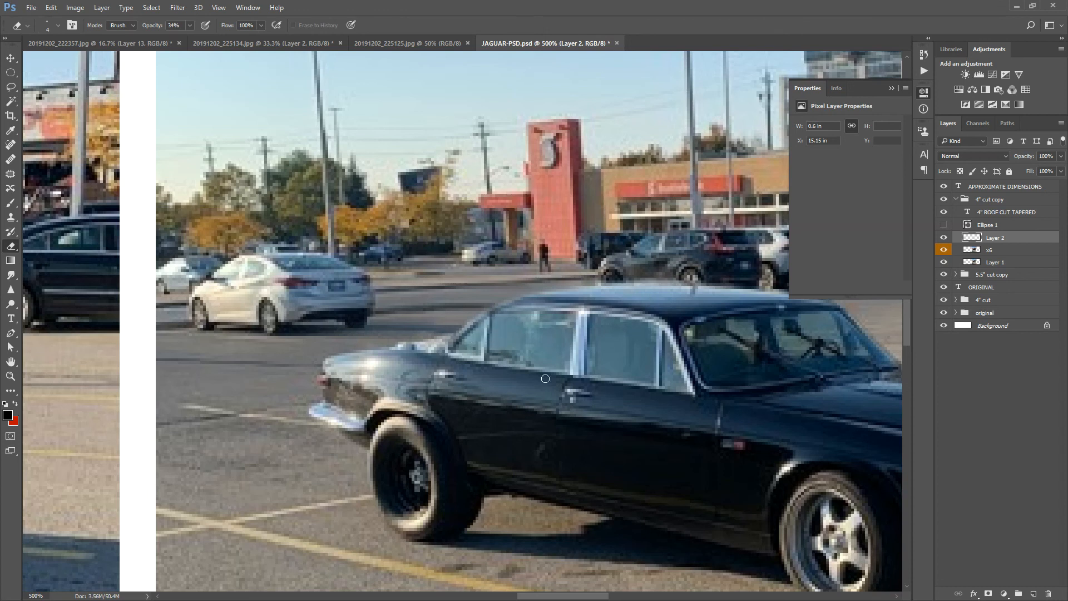
# - Compare the tapered roof with the other versions and with Layer 2 hidden, and merge Layer 2 into x6
pyautogui.scroll(-4, 546, 377)
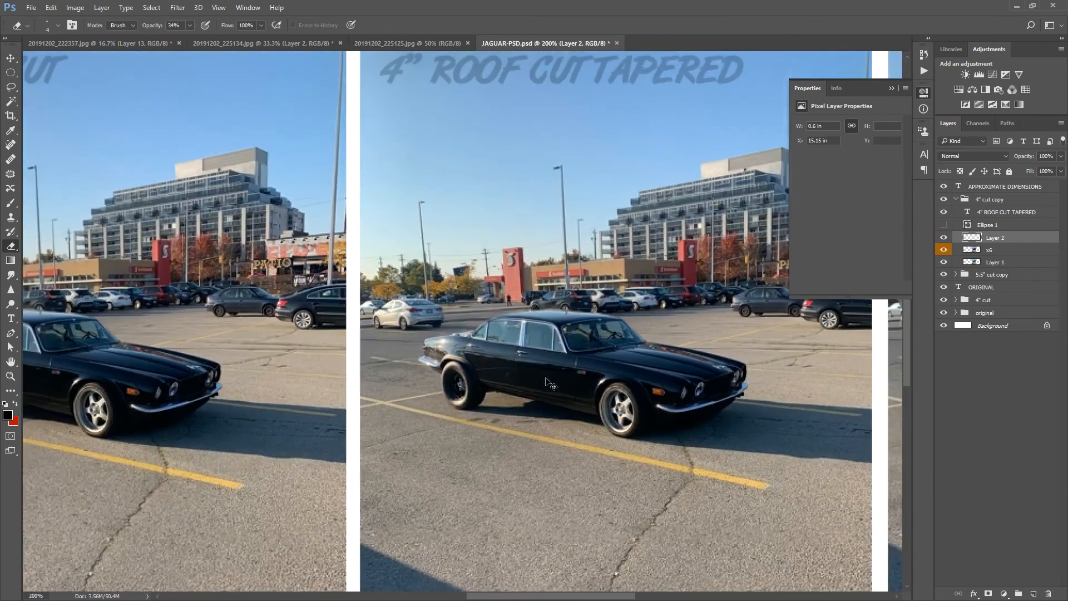
pyautogui.moveTo(525, 394); pyautogui.dragTo(567, 392)
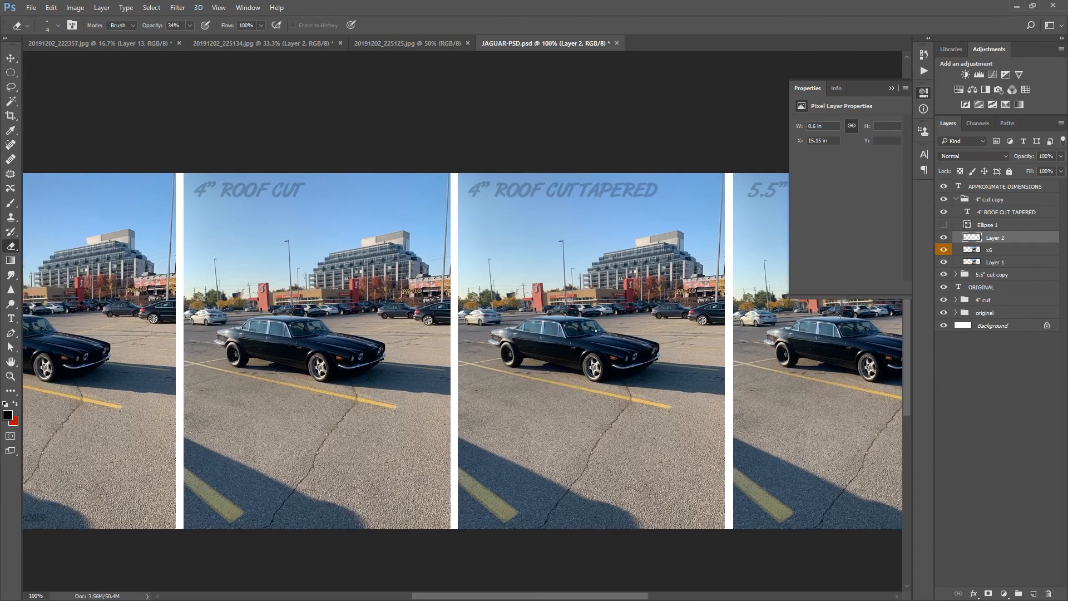
pyautogui.press('z')
pyautogui.click(551, 326)
pyautogui.click(551, 326)
pyautogui.click(551, 326)
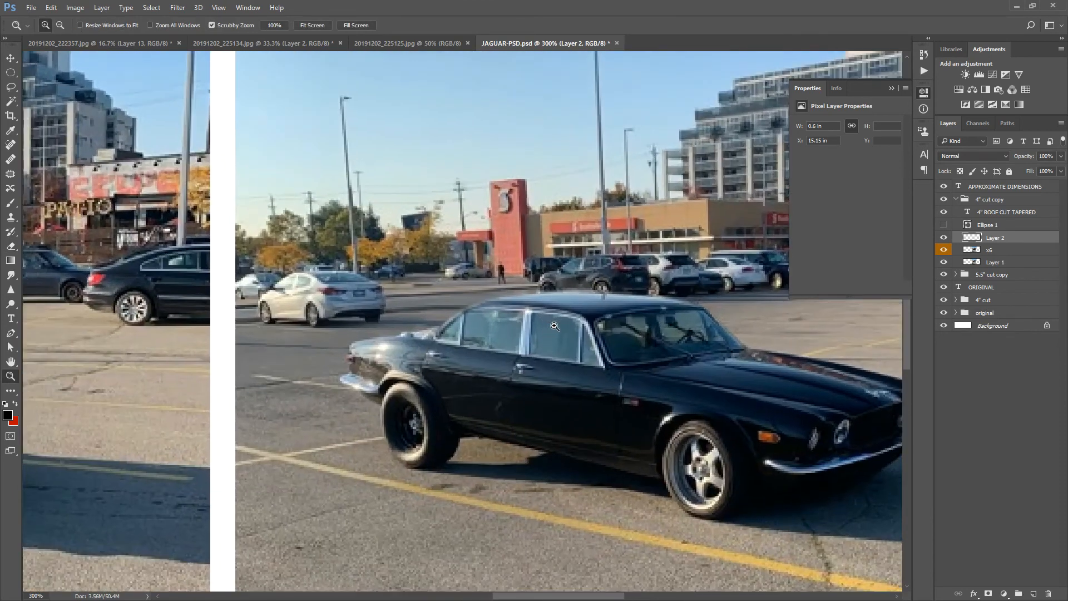
pyautogui.click(944, 238)
pyautogui.click(944, 238)
pyautogui.press('Delete')
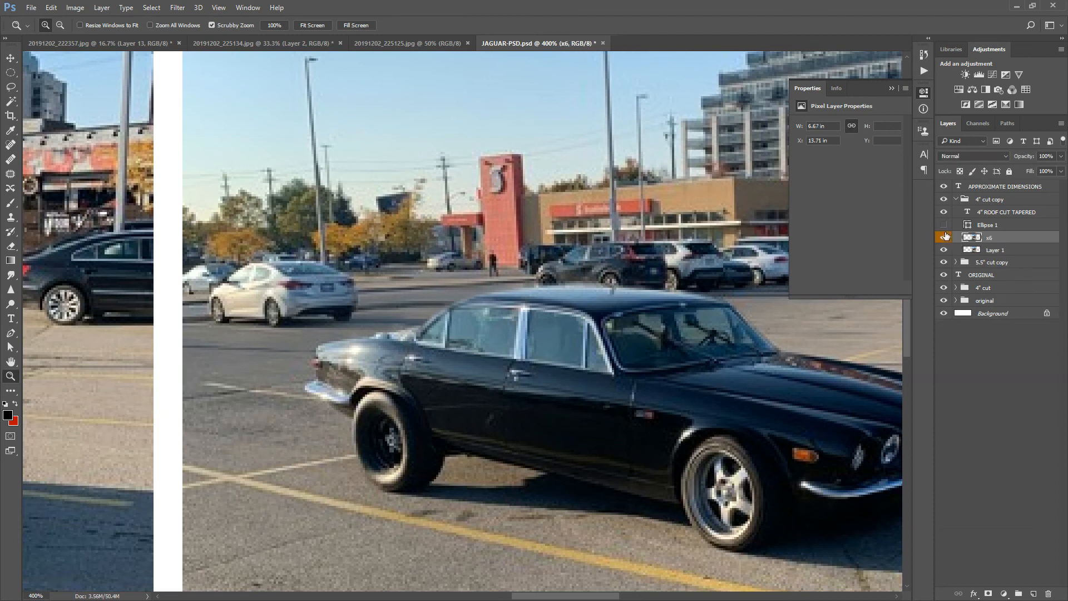
# - Toggle the visibility of x6 repeatedly to compare it with Layer 1, and examine all the roof versions side by side
pyautogui.click(945, 236)
pyautogui.click(946, 237)
pyautogui.click(945, 236)
pyautogui.click(946, 237)
pyautogui.click(946, 236)
pyautogui.click(945, 238)
pyautogui.click(945, 238)
pyautogui.hotkey('ctrl', '1')
pyautogui.hotkey('ctrl', '-')
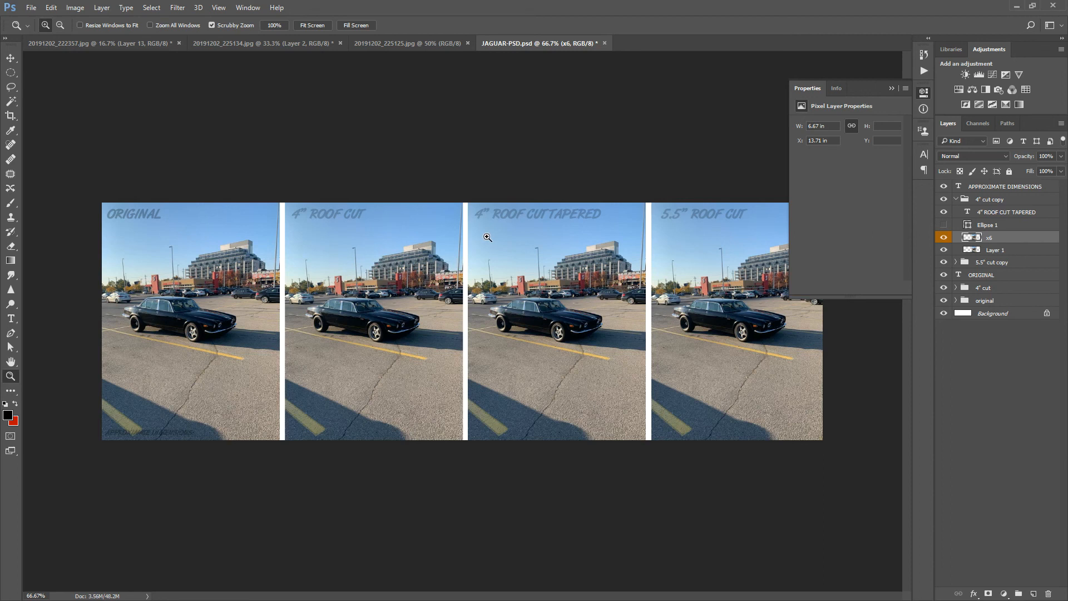
pyautogui.click(547, 307)
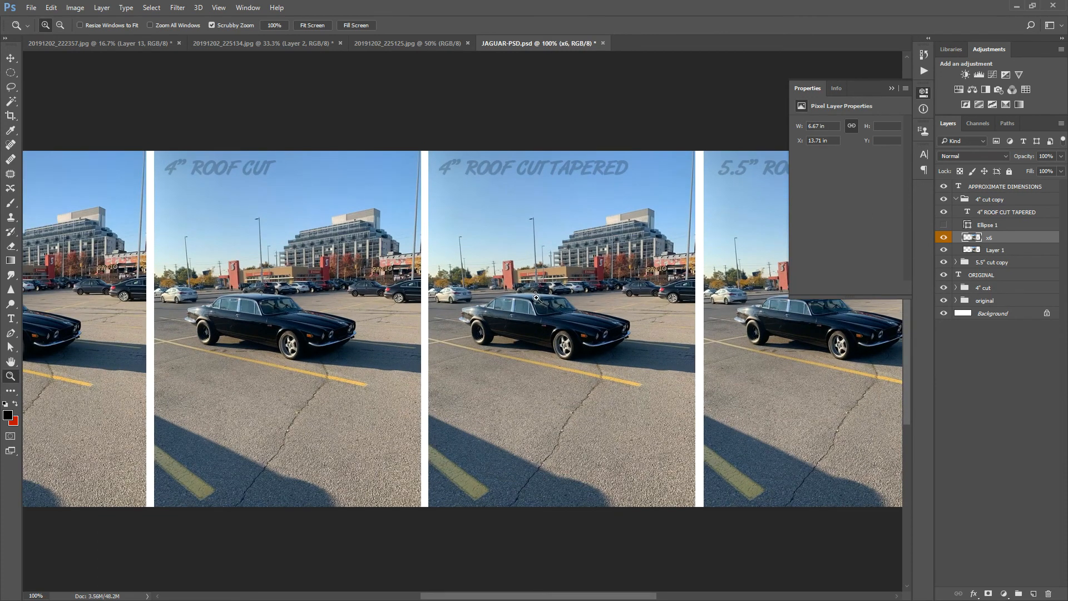